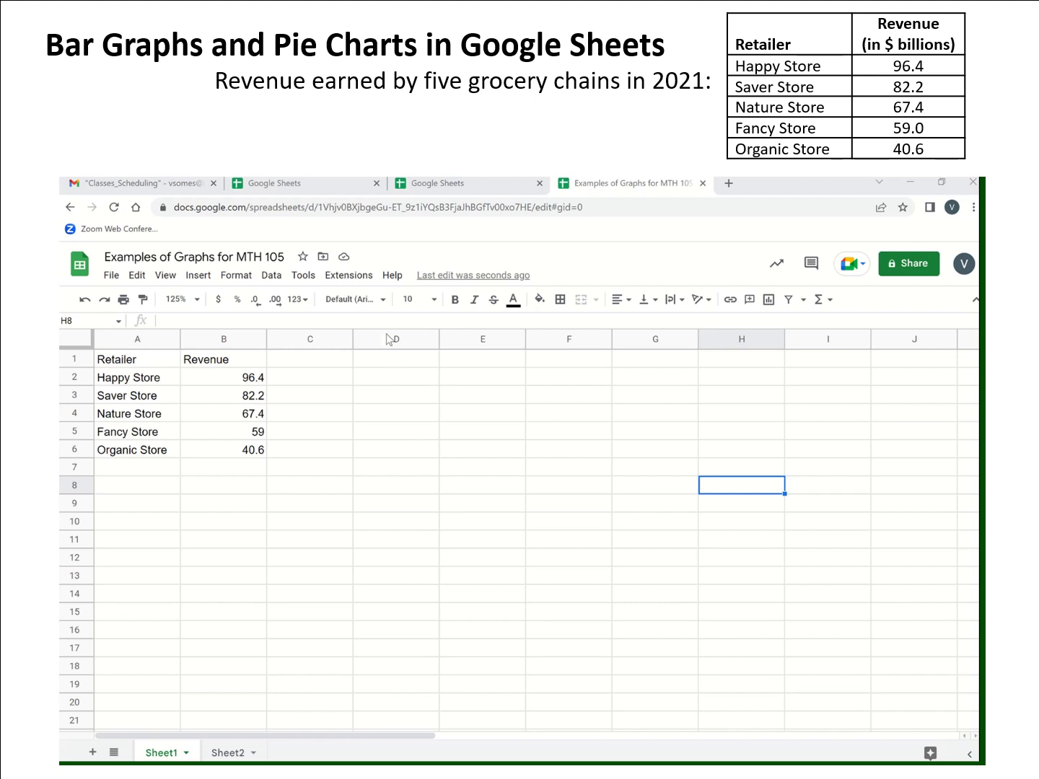
Switch to Gmail, open Google Sheets from there and create a new blank spreadsheet
click(157, 190)
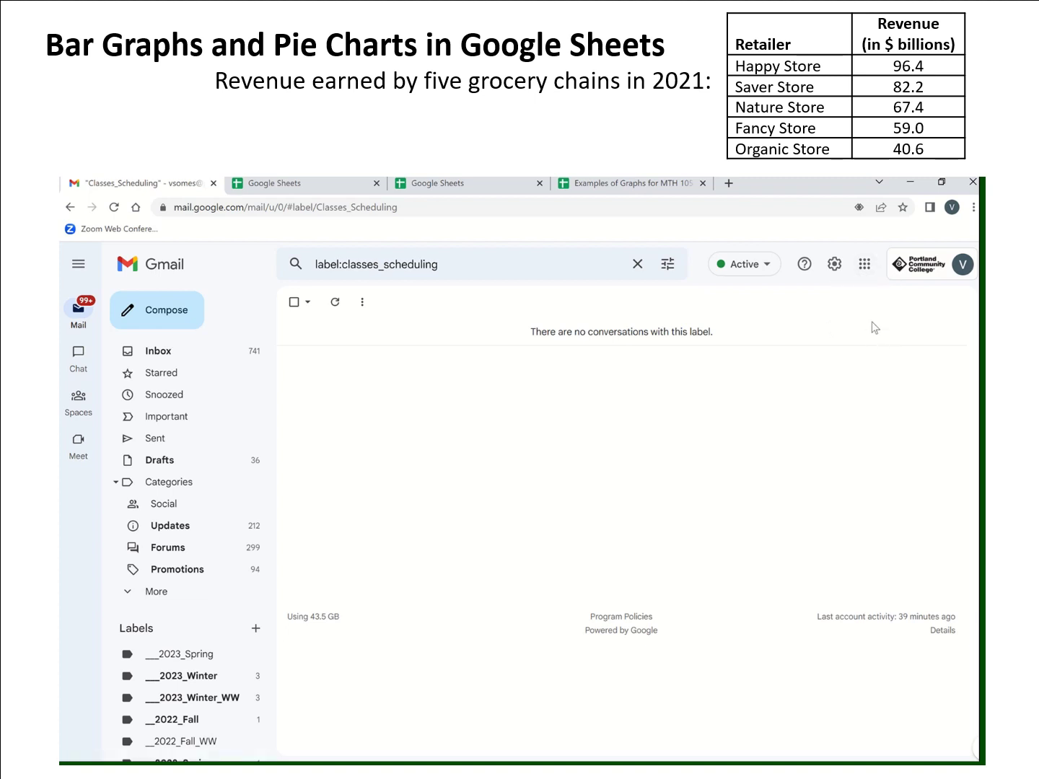
click(866, 274)
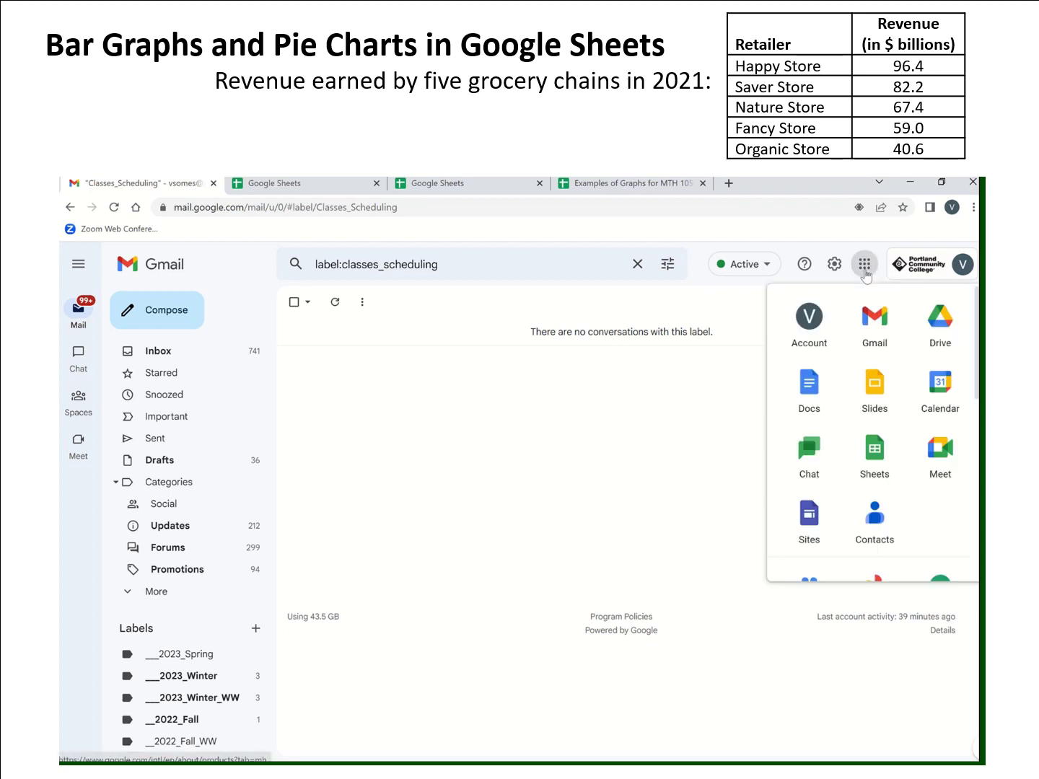
click(875, 471)
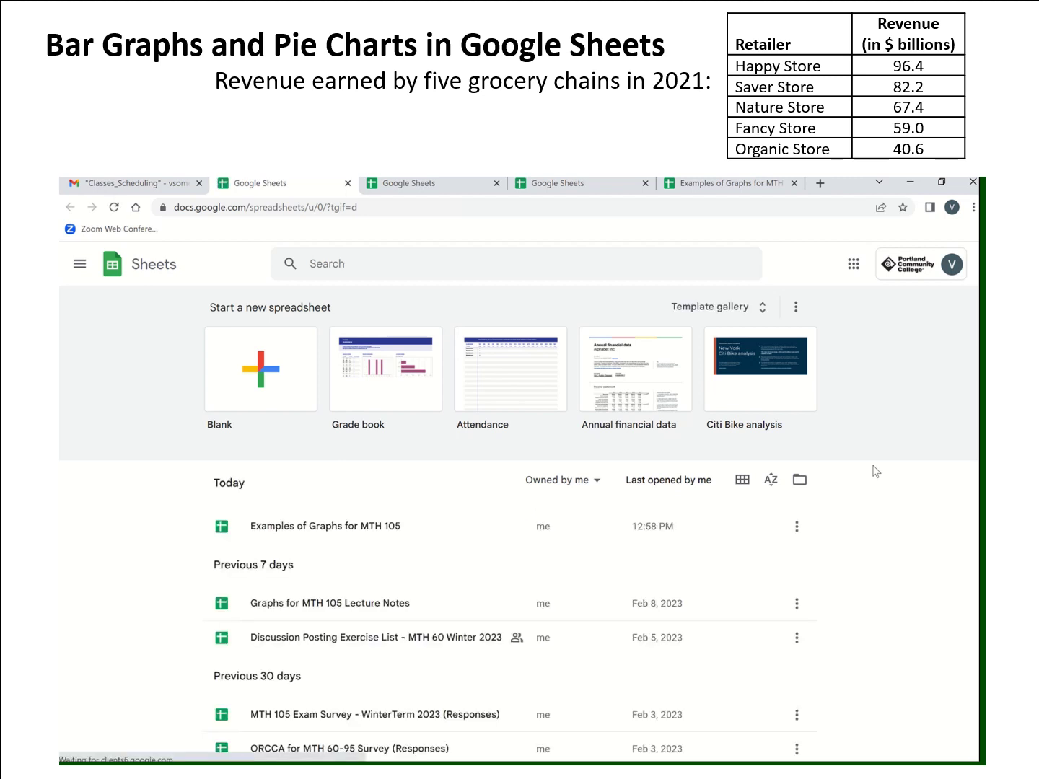
click(254, 375)
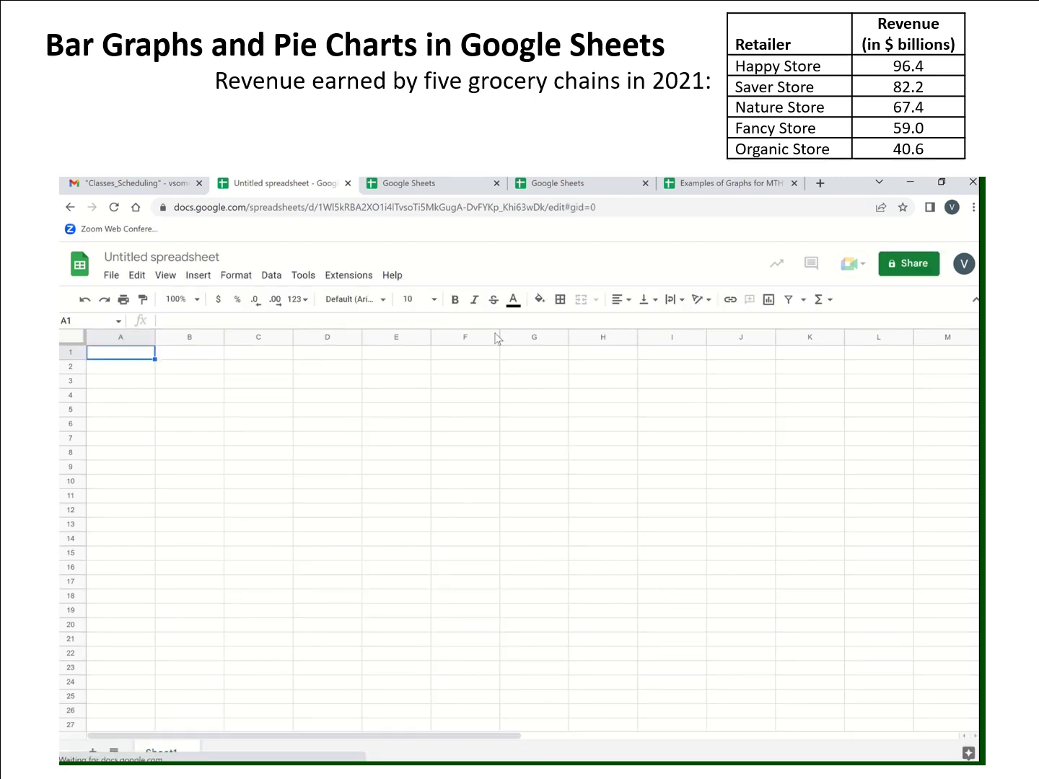
Return to the Examples of Graphs for MTH 105 spreadsheet and insert a chart from the retailer and revenue data in A2:B6
click(692, 185)
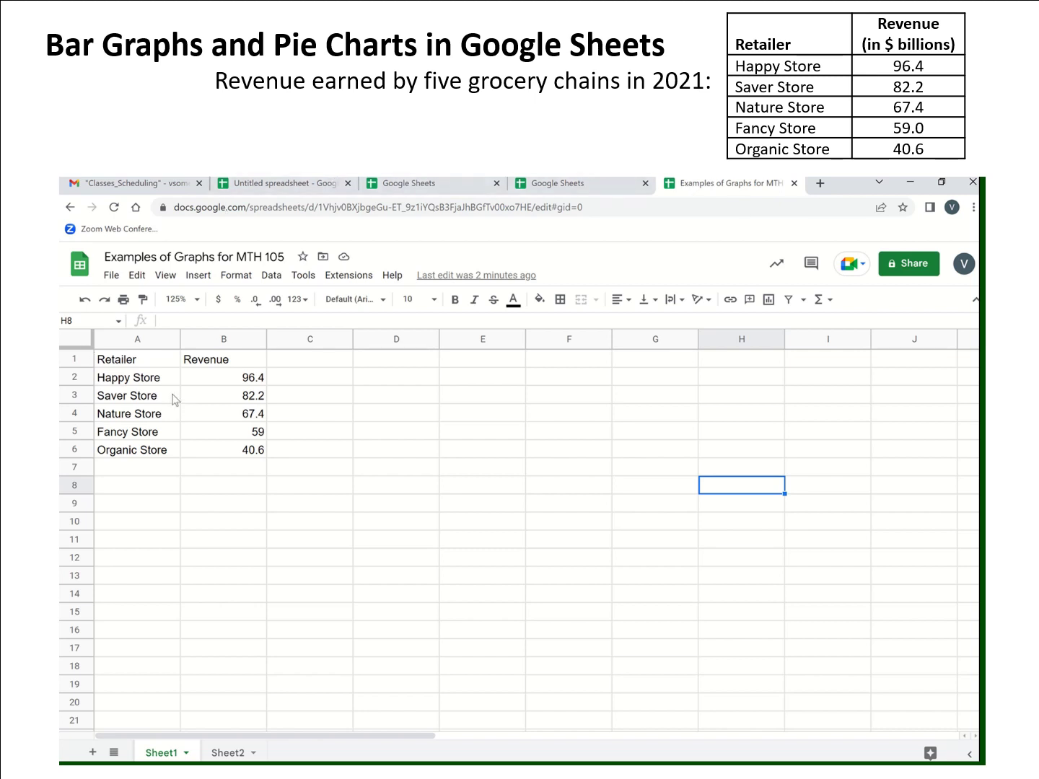
click(151, 380)
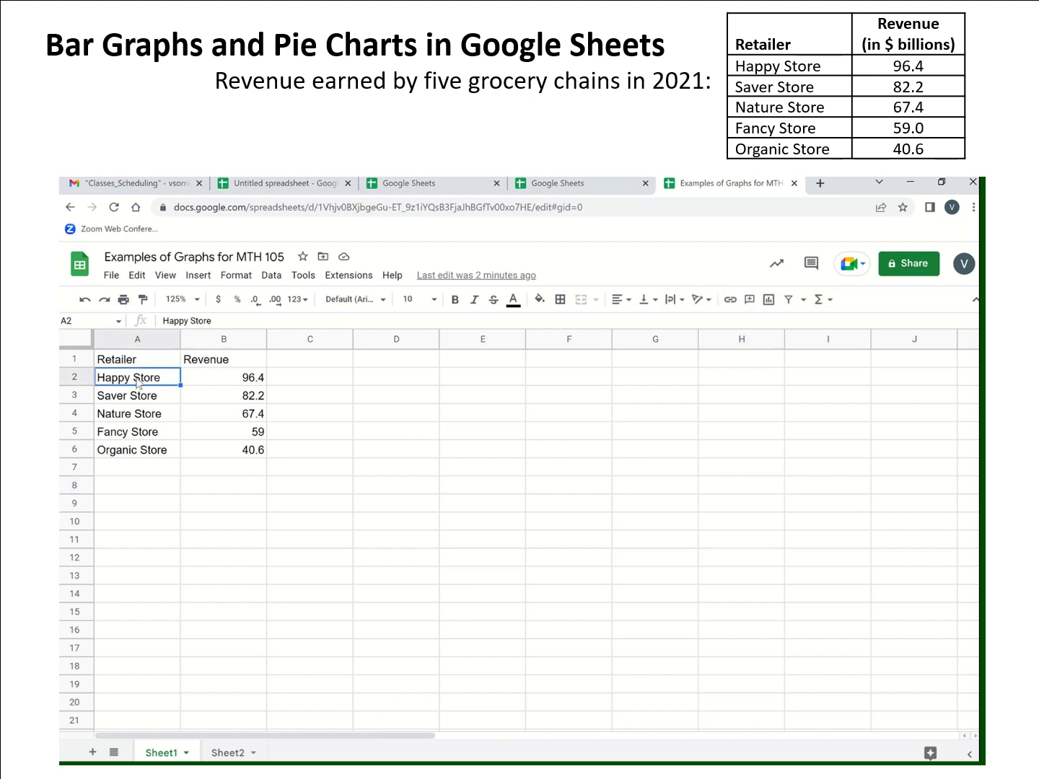
drag(119, 383, 233, 453)
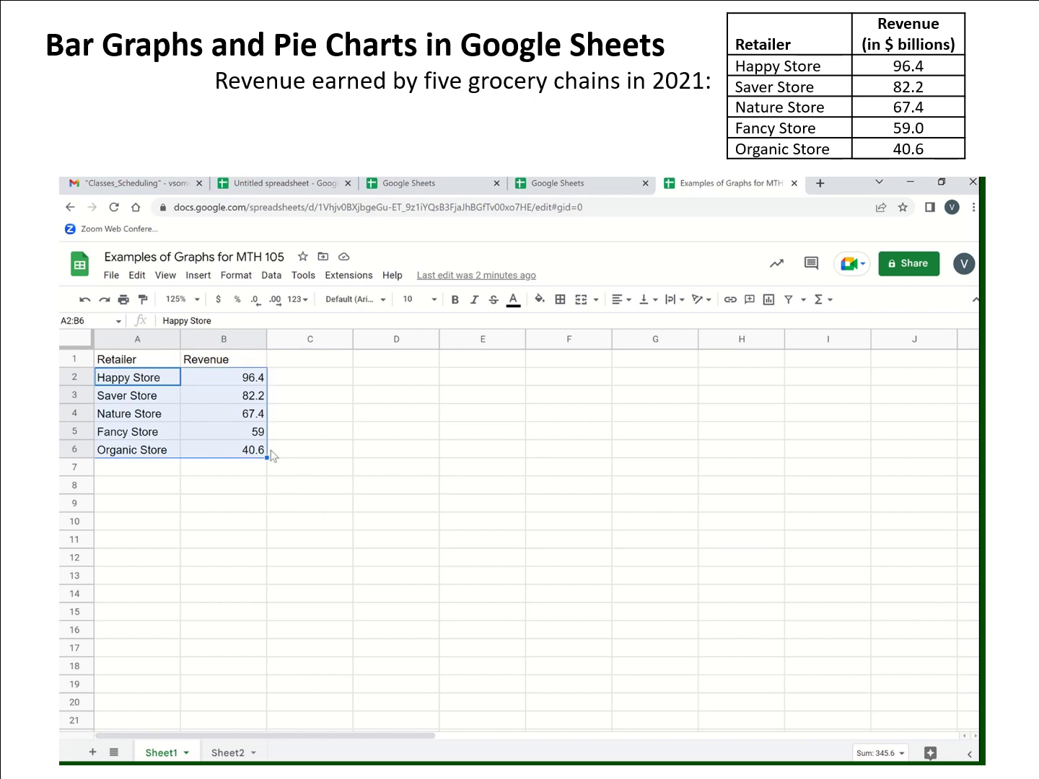
click(197, 275)
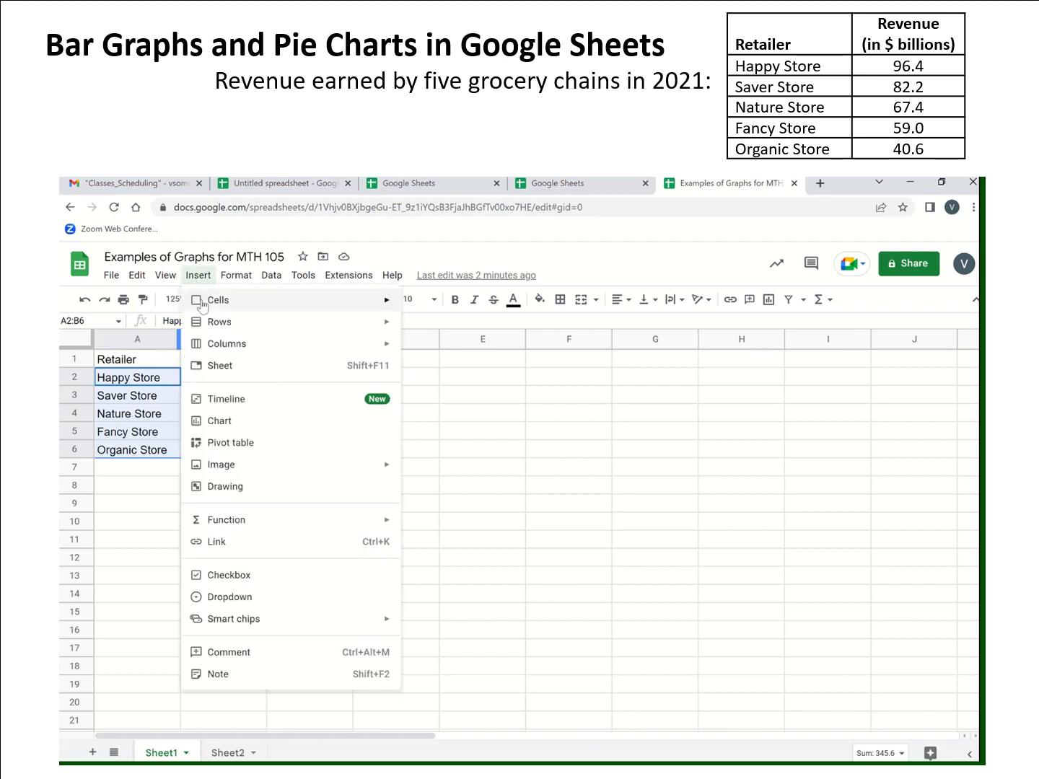
click(220, 421)
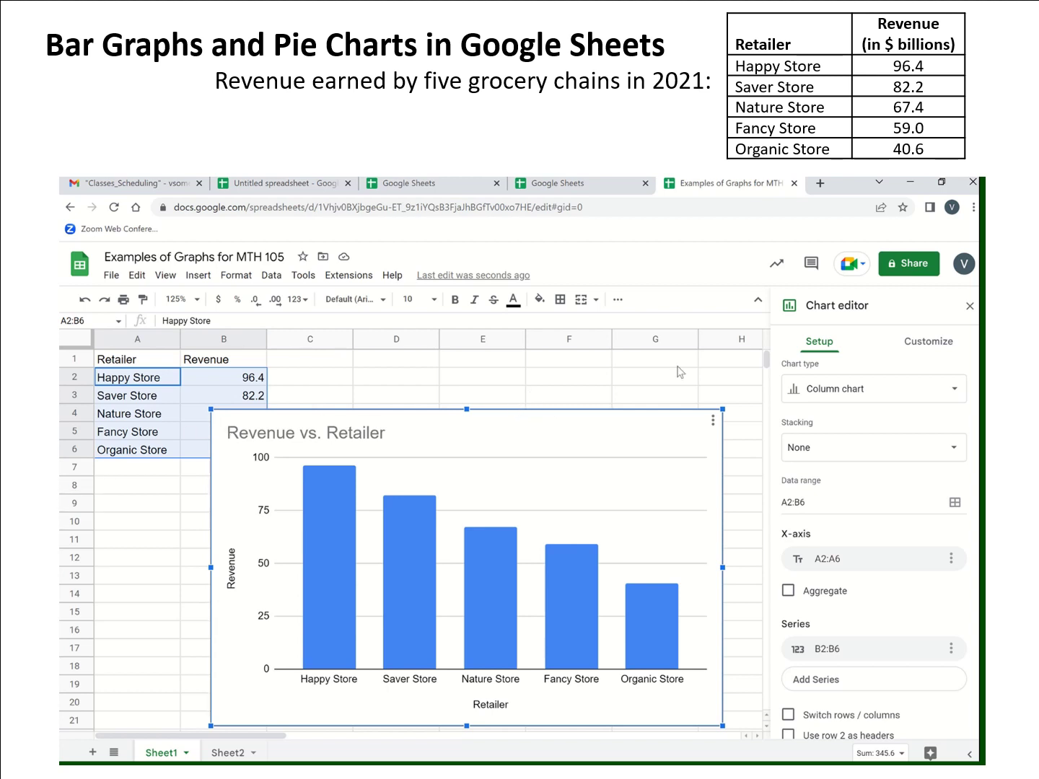
Try the bar chart and pie chart types on the revenue data, returning to the column chart
click(829, 393)
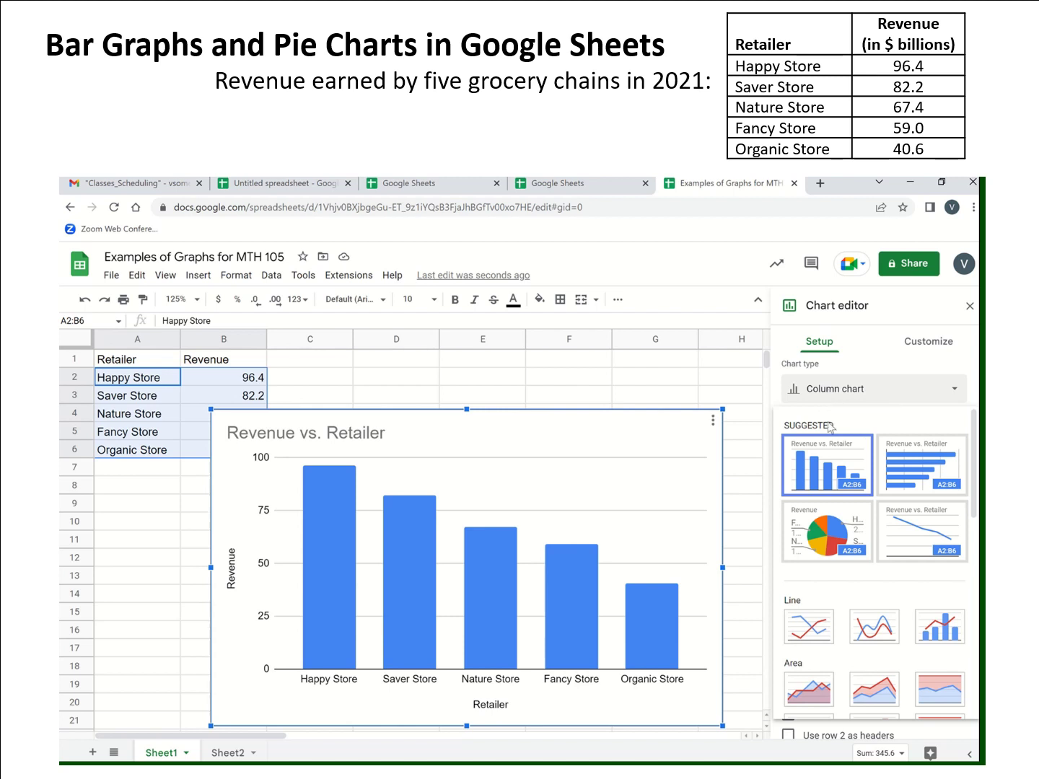
click(916, 471)
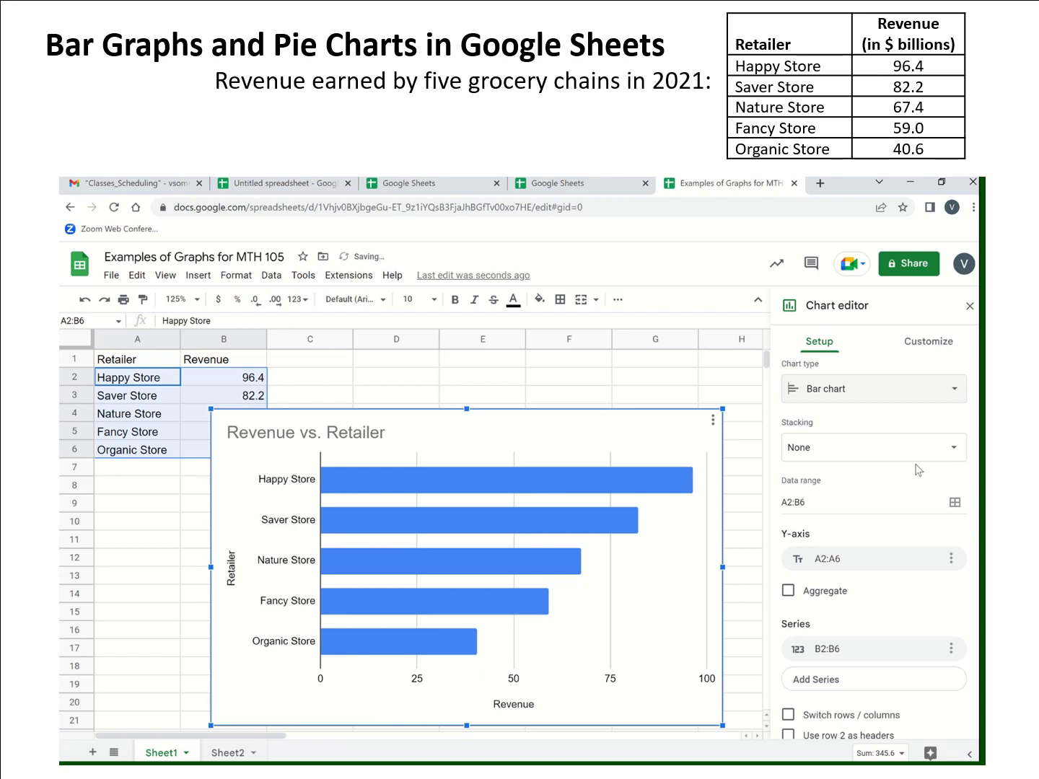
click(897, 394)
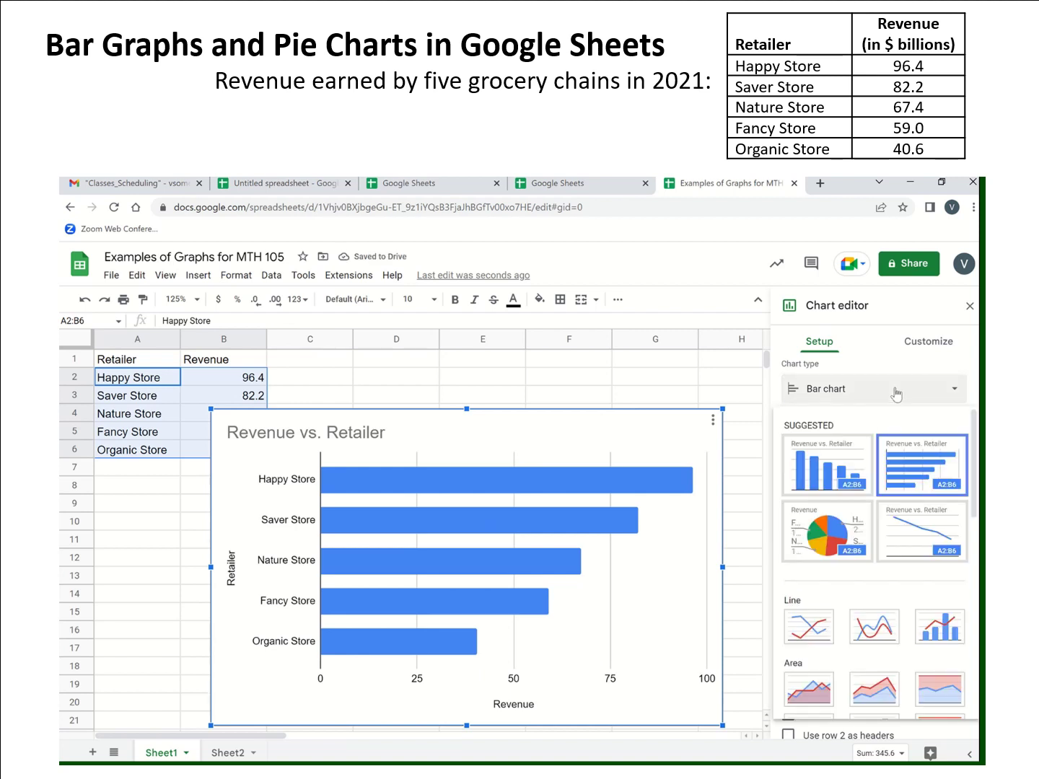
click(828, 538)
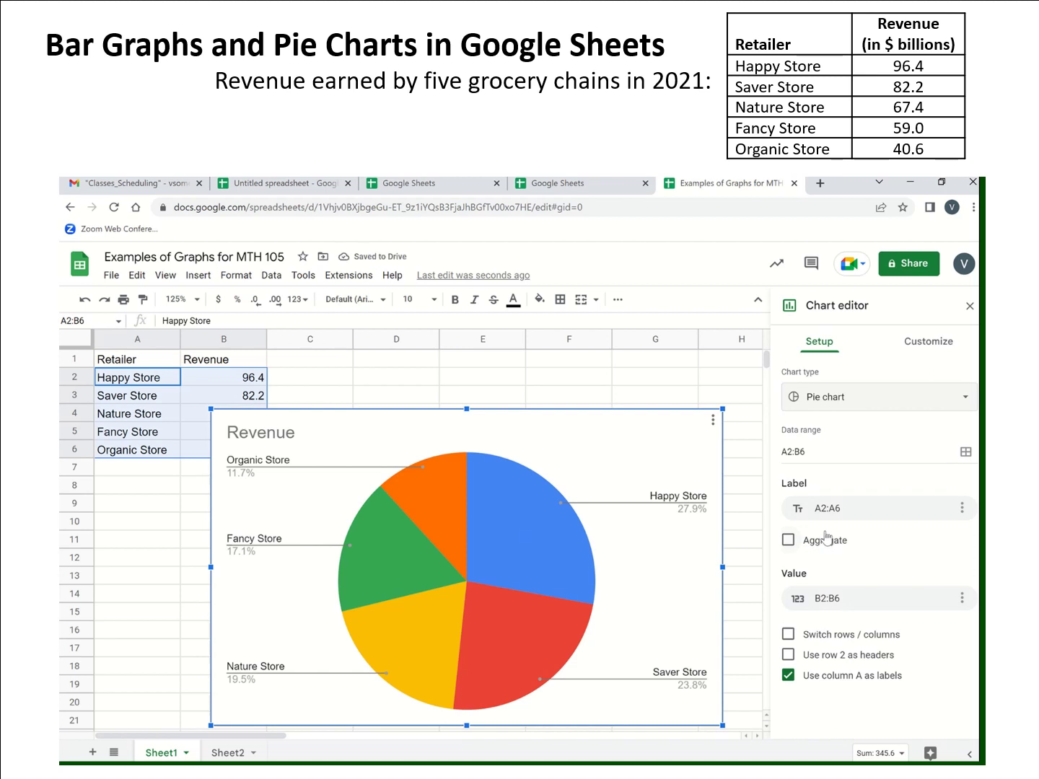
click(841, 402)
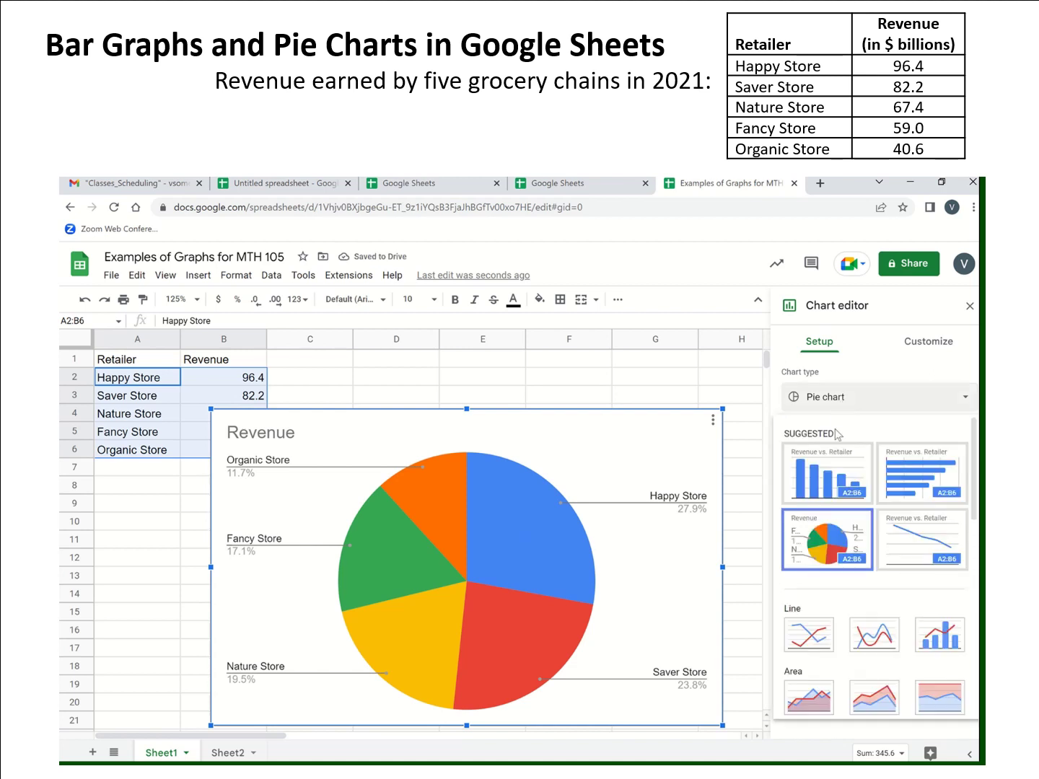
click(831, 471)
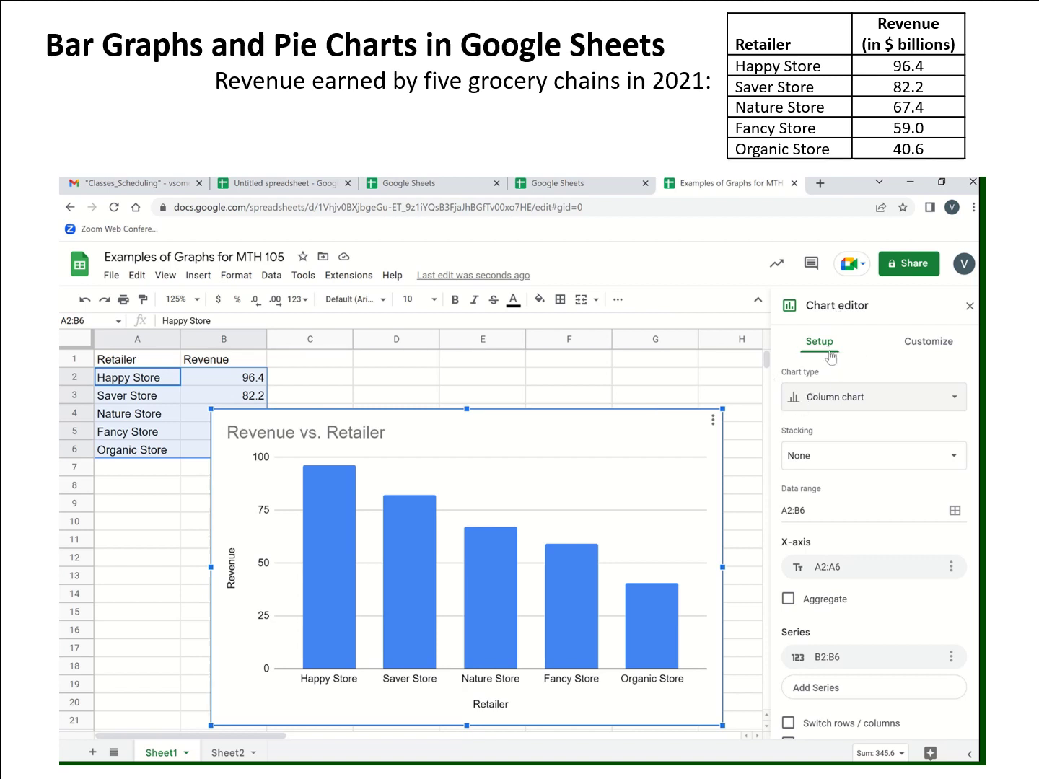
Change the chart title to "2021 Revenue for Five Grocery Retailers"
click(919, 349)
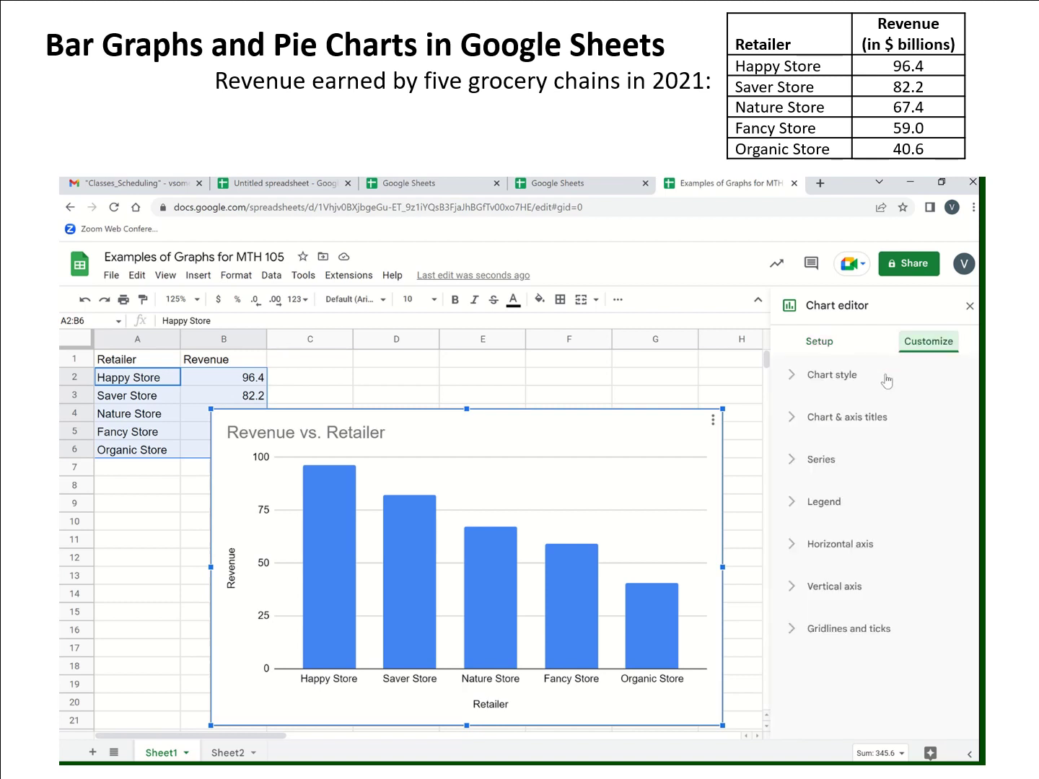
click(835, 424)
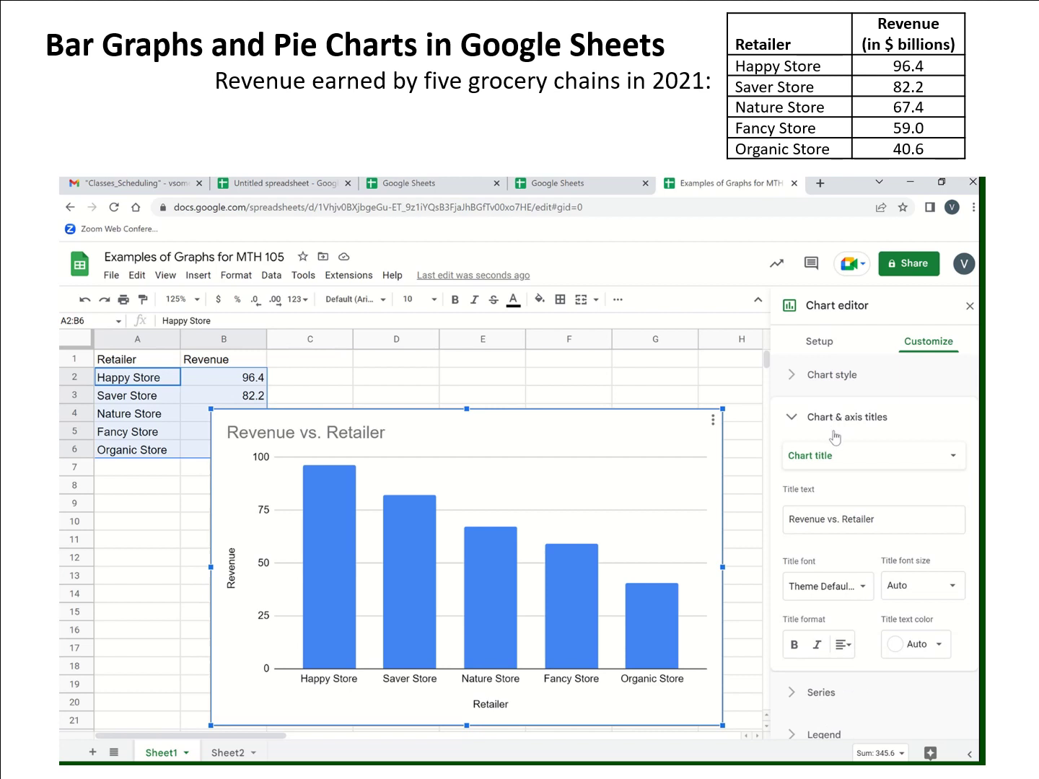
click(882, 517)
triple_click(831, 523)
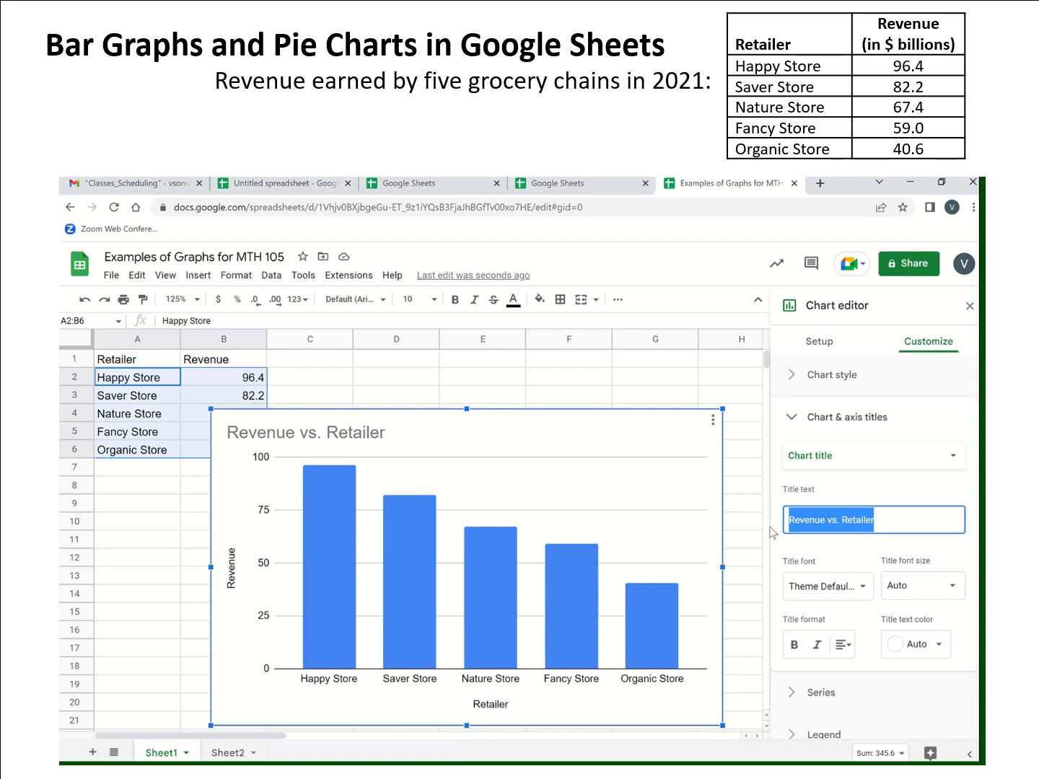
text(201)
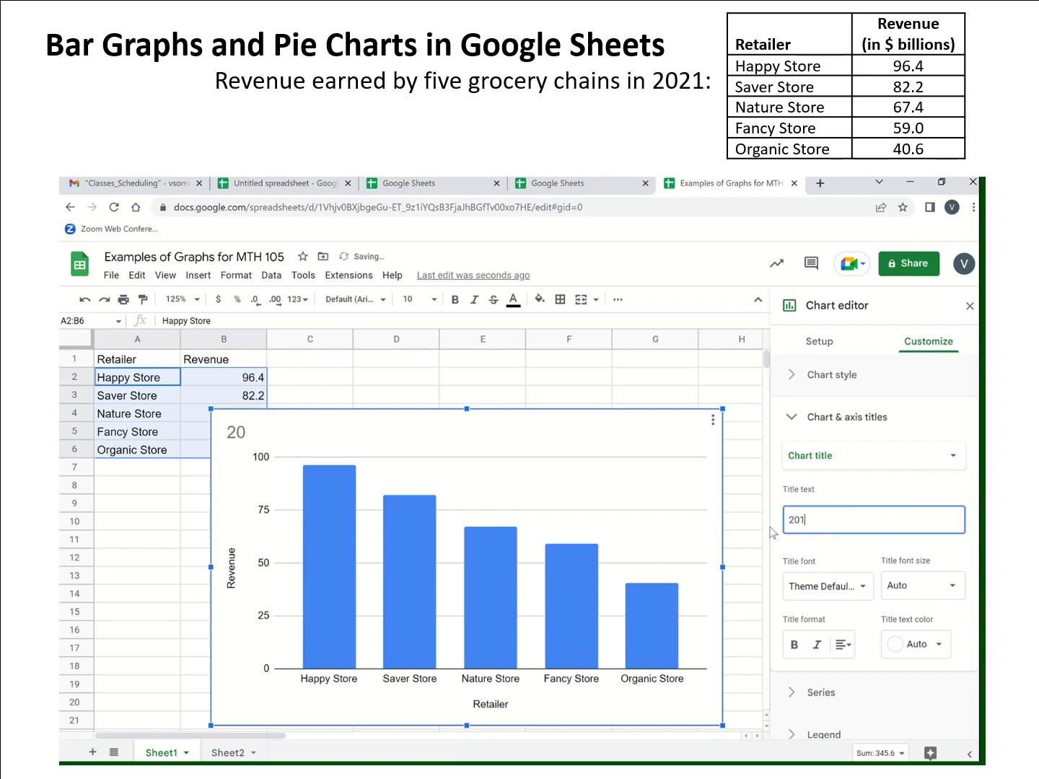
key(BackSpace)
text(21)
text( Rev)
text(for)
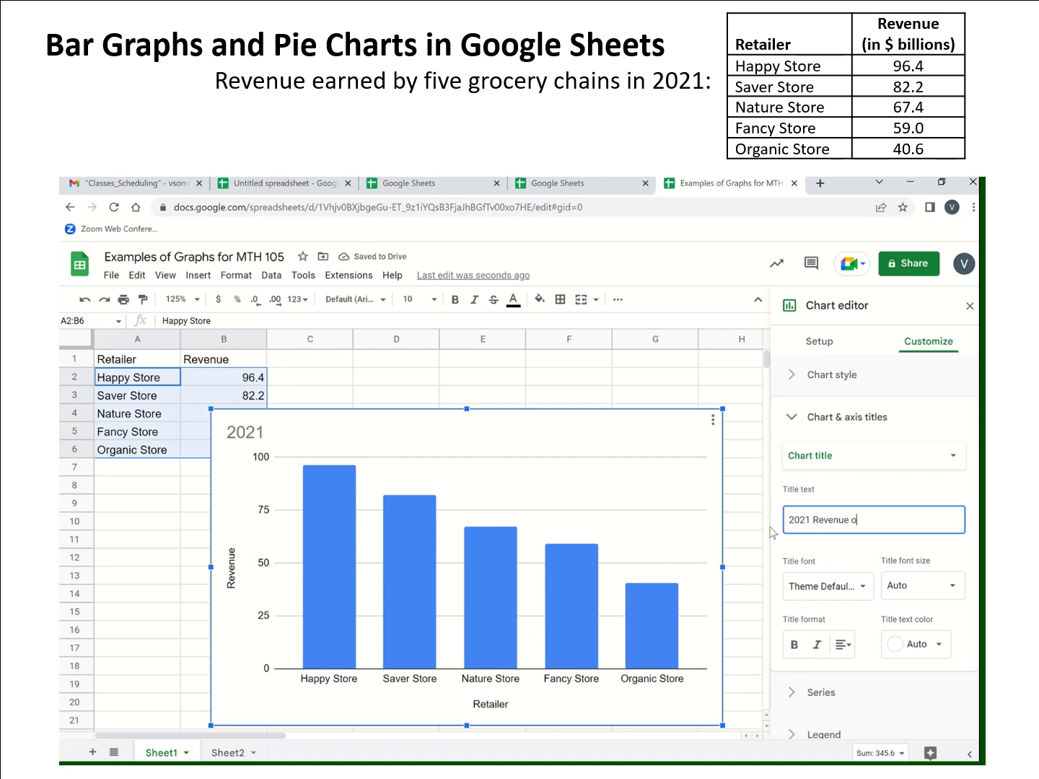
text( Five Grocery Retailers)
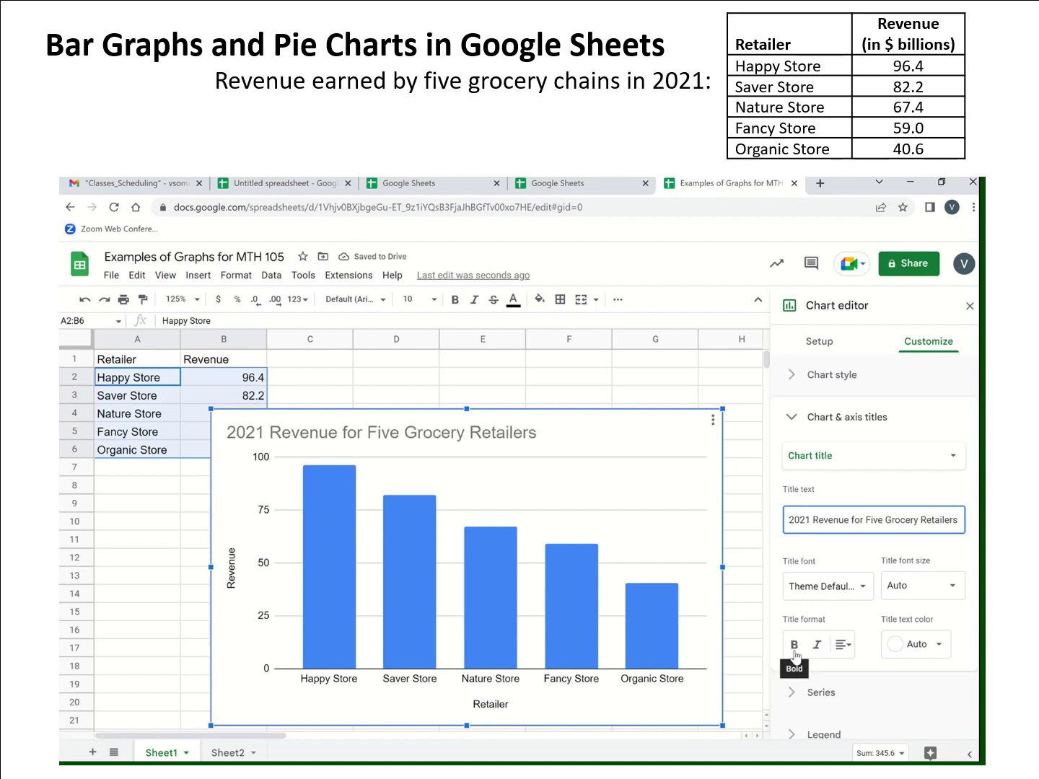
Format the chart title as centered, bold and black
click(844, 645)
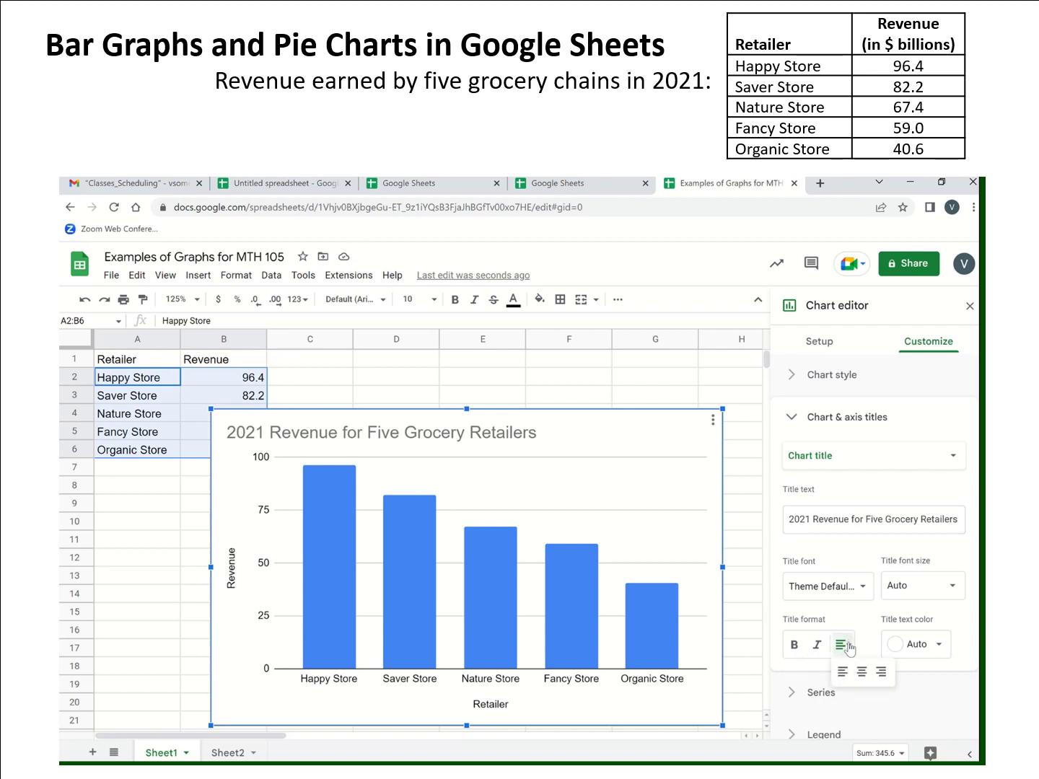
click(863, 683)
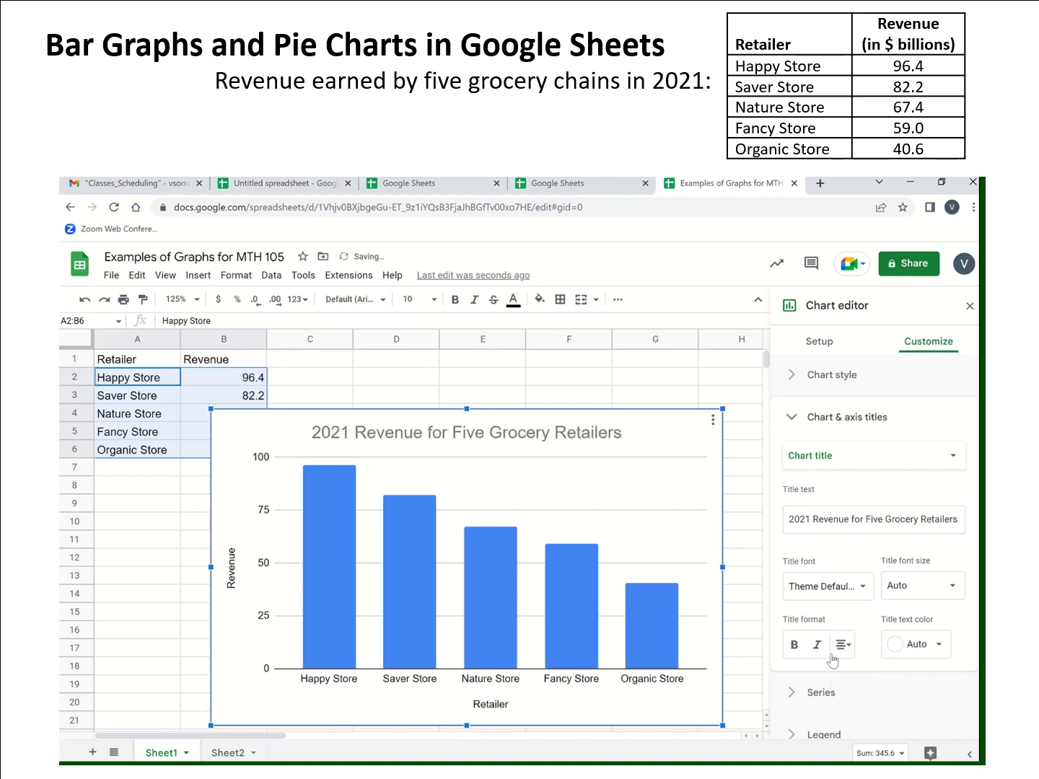
click(794, 645)
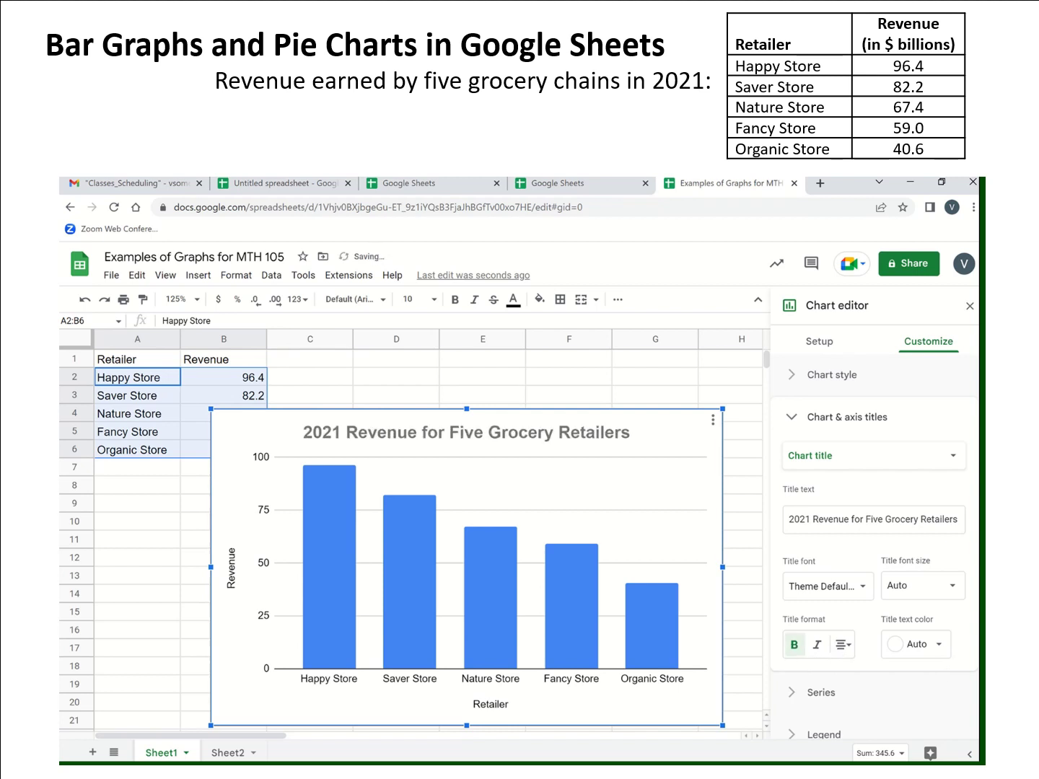
click(929, 645)
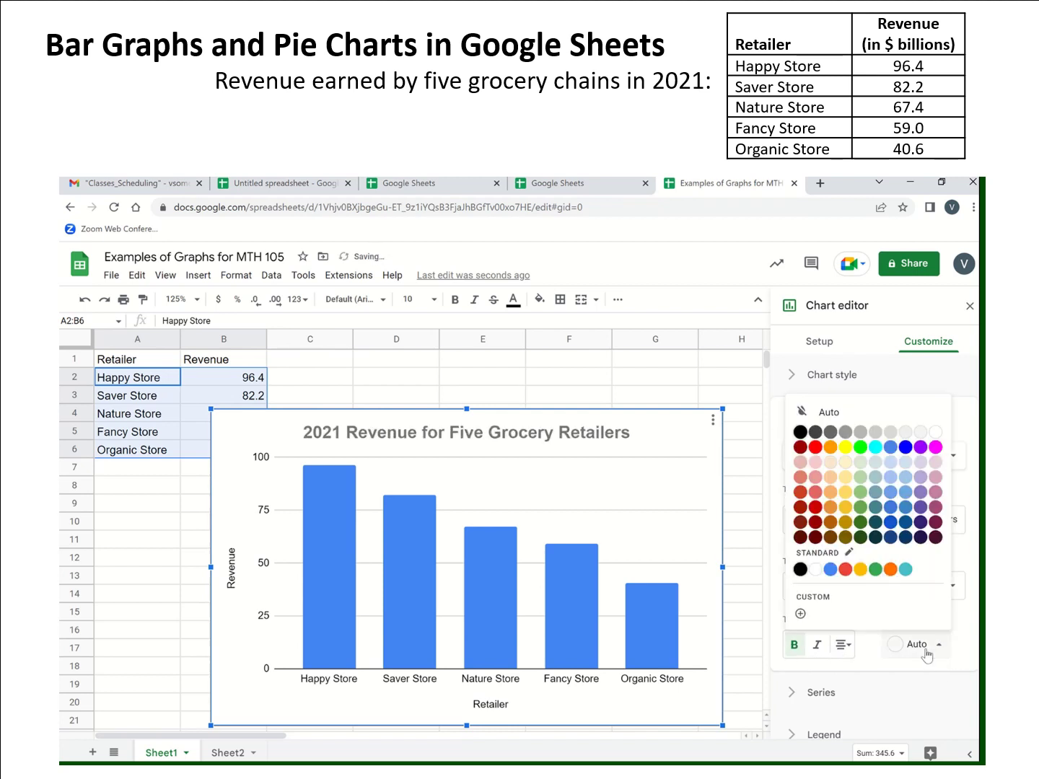
click(800, 433)
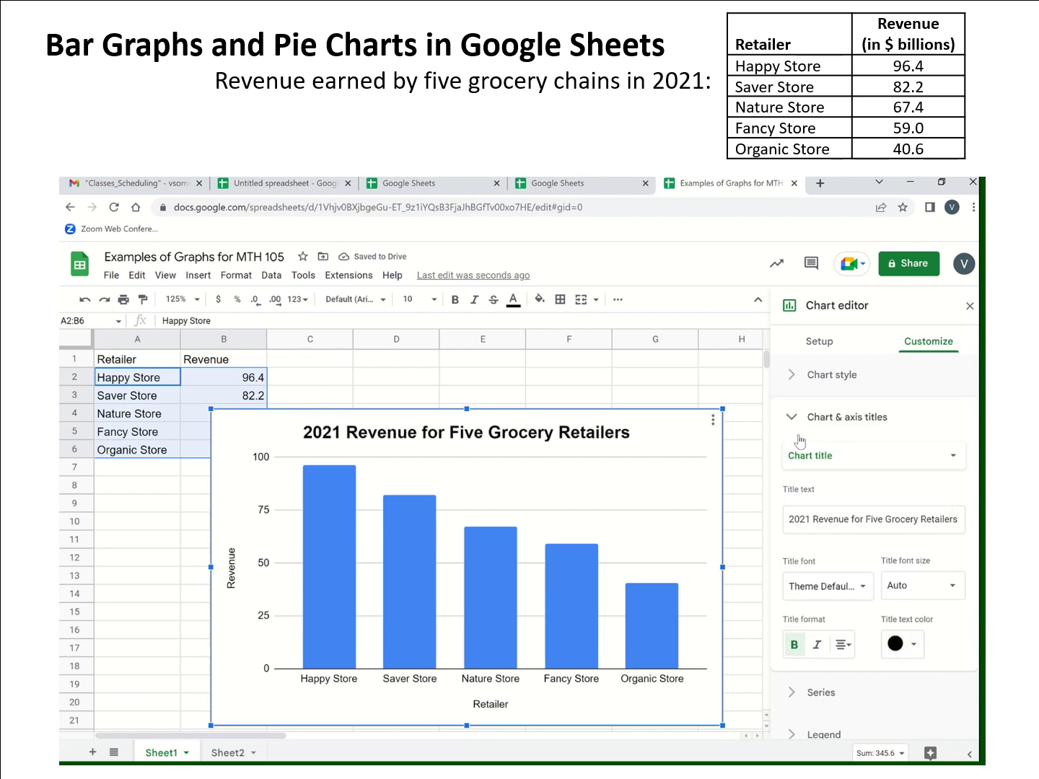
Change the horizontal axis title to "Grocery Retailer"
click(840, 459)
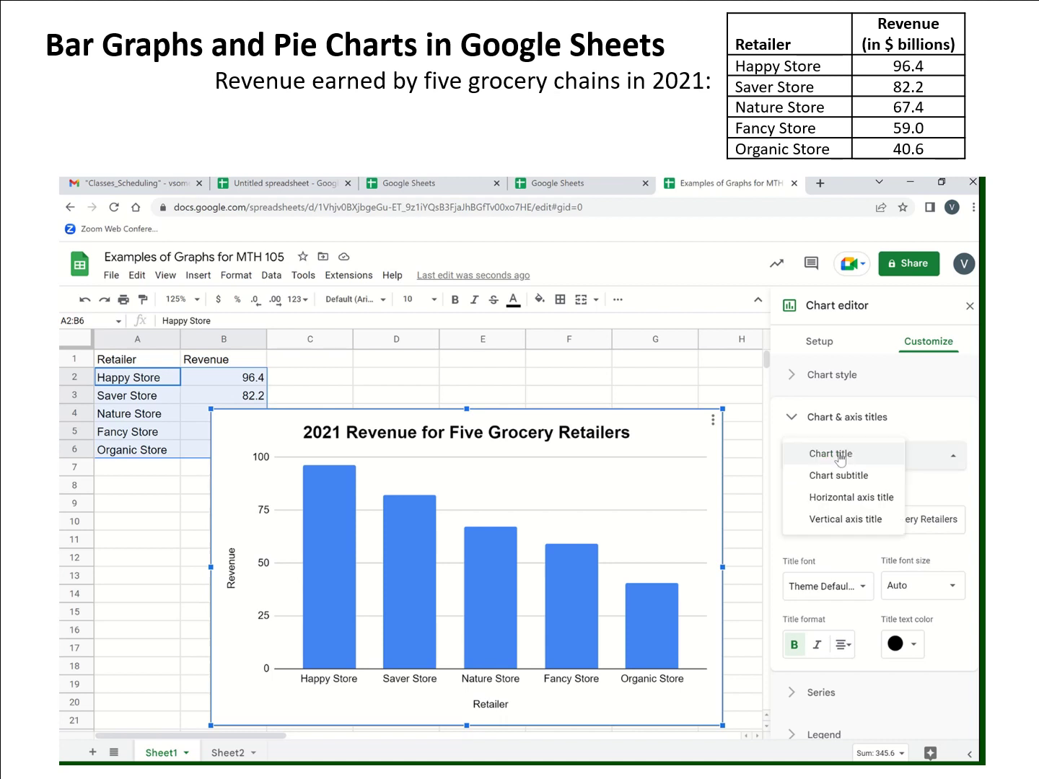
click(833, 498)
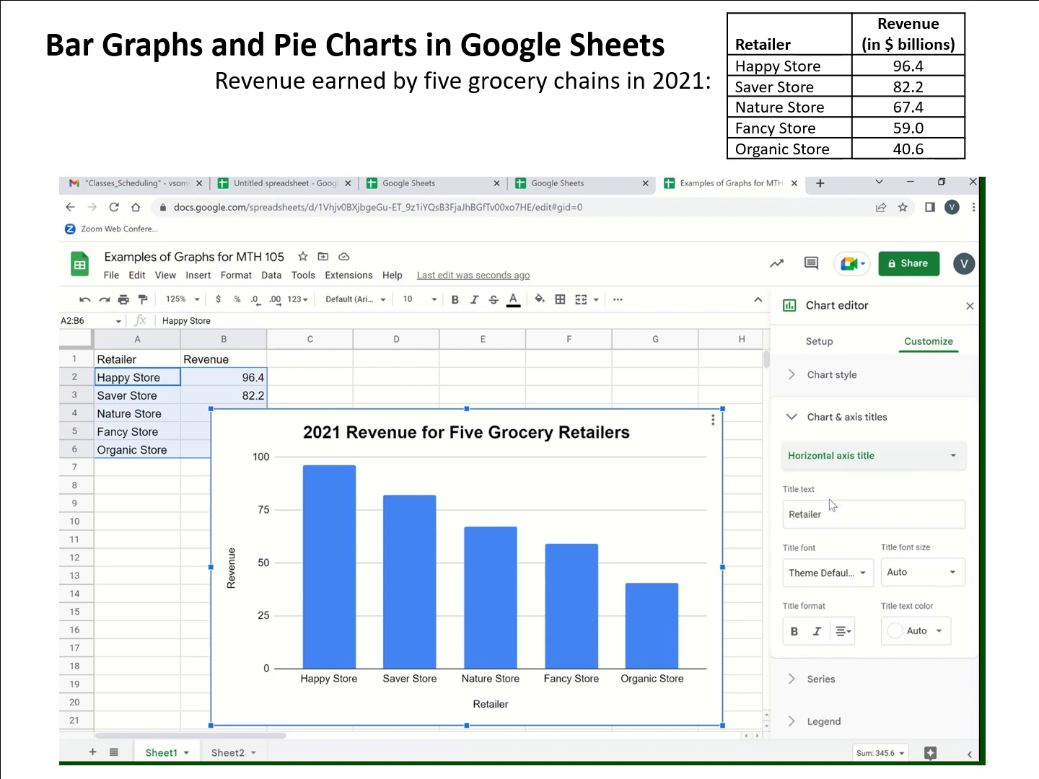
click(789, 515)
text(Grocer)
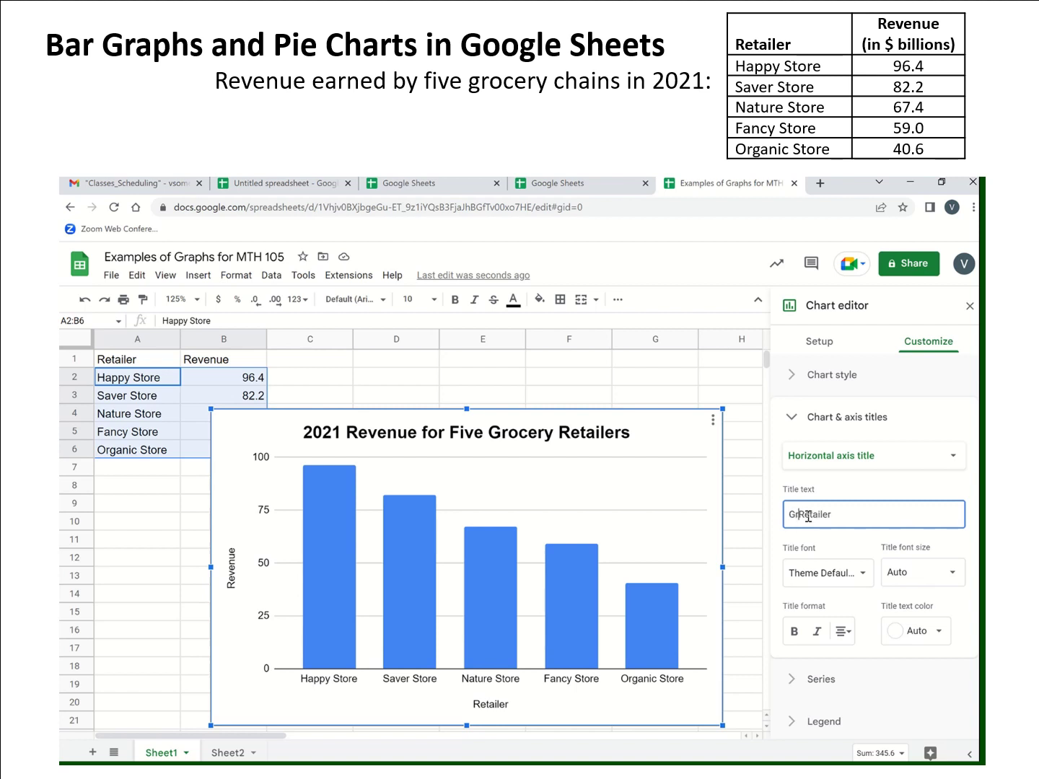
text(y)
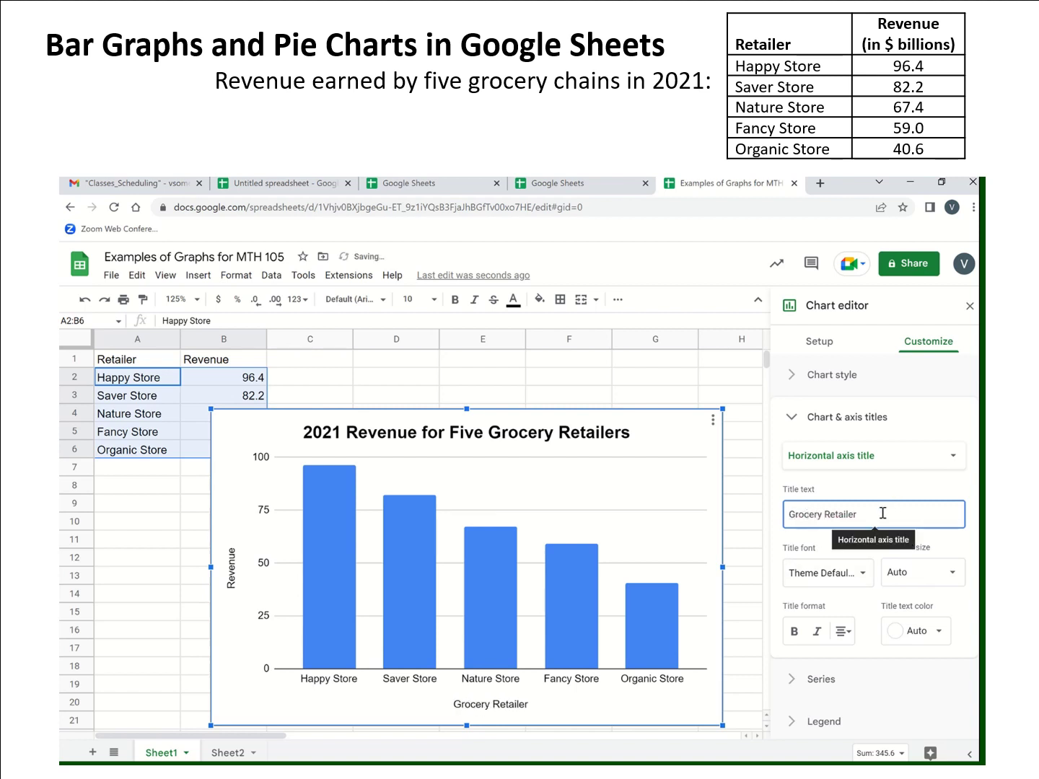
Change the vertical axis title to "Revenue (in $billions)" and make it bold
click(866, 467)
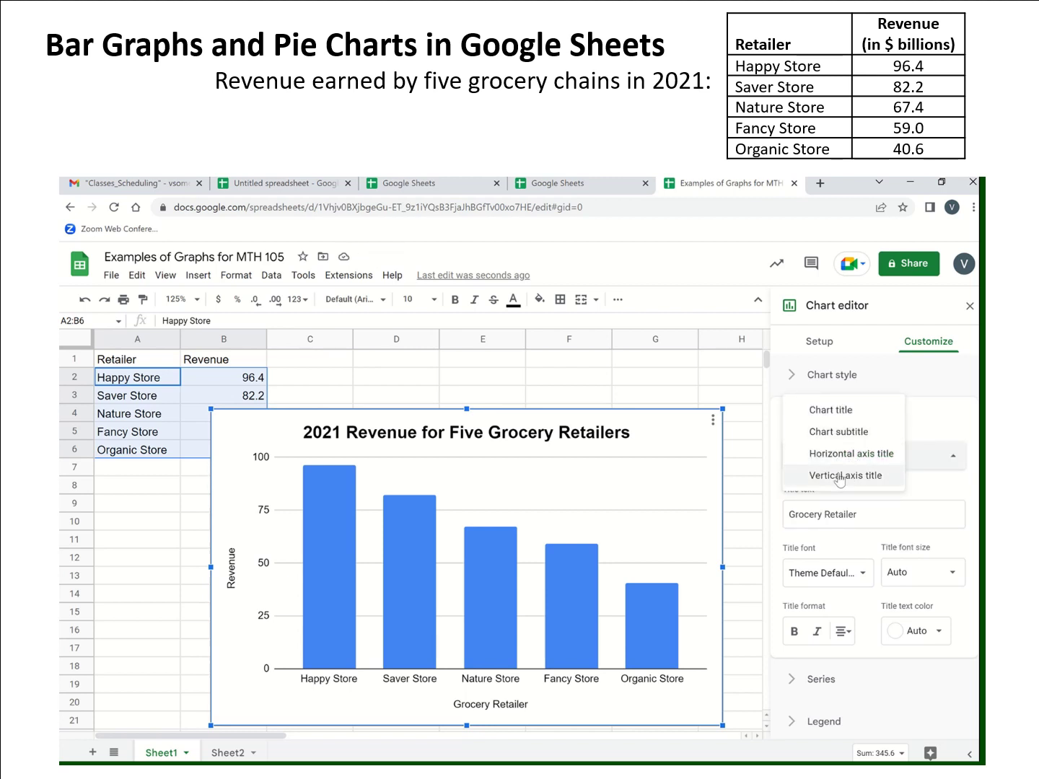
click(840, 477)
click(848, 520)
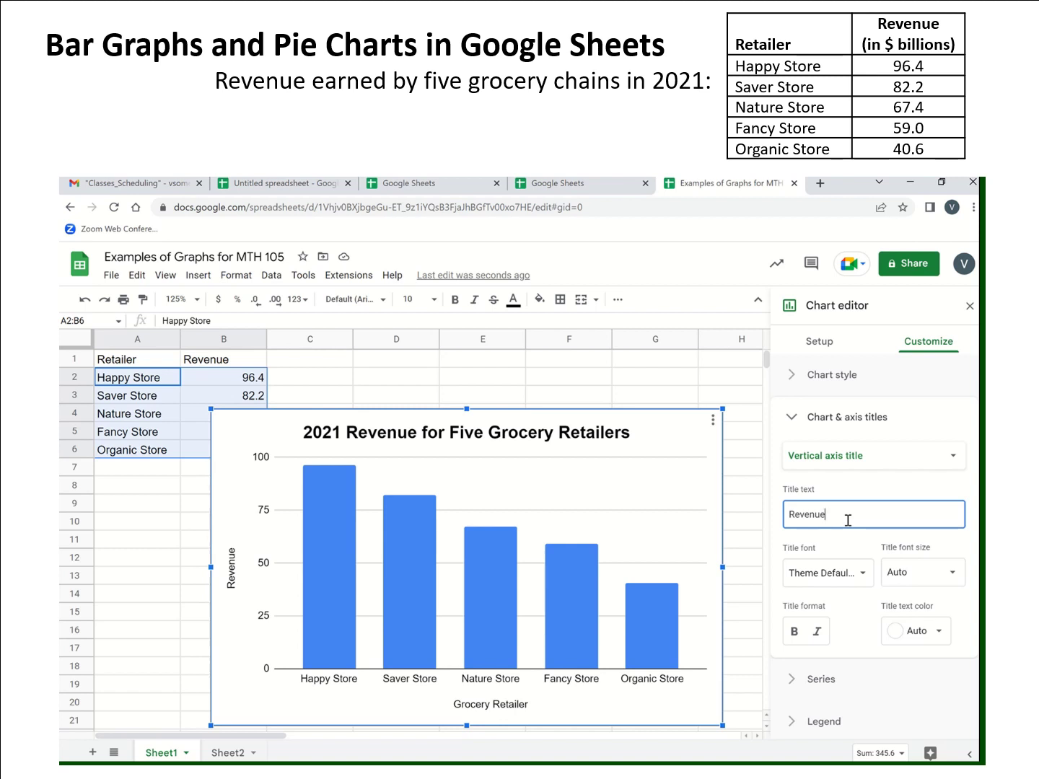
text((in $billions))
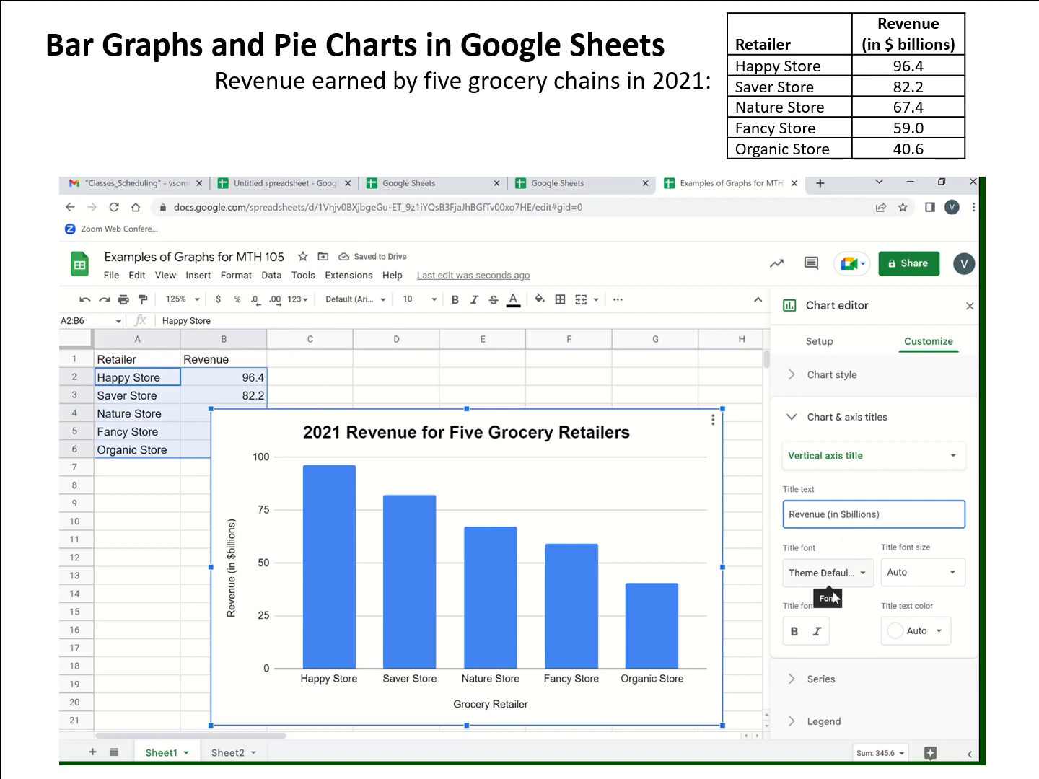
click(794, 633)
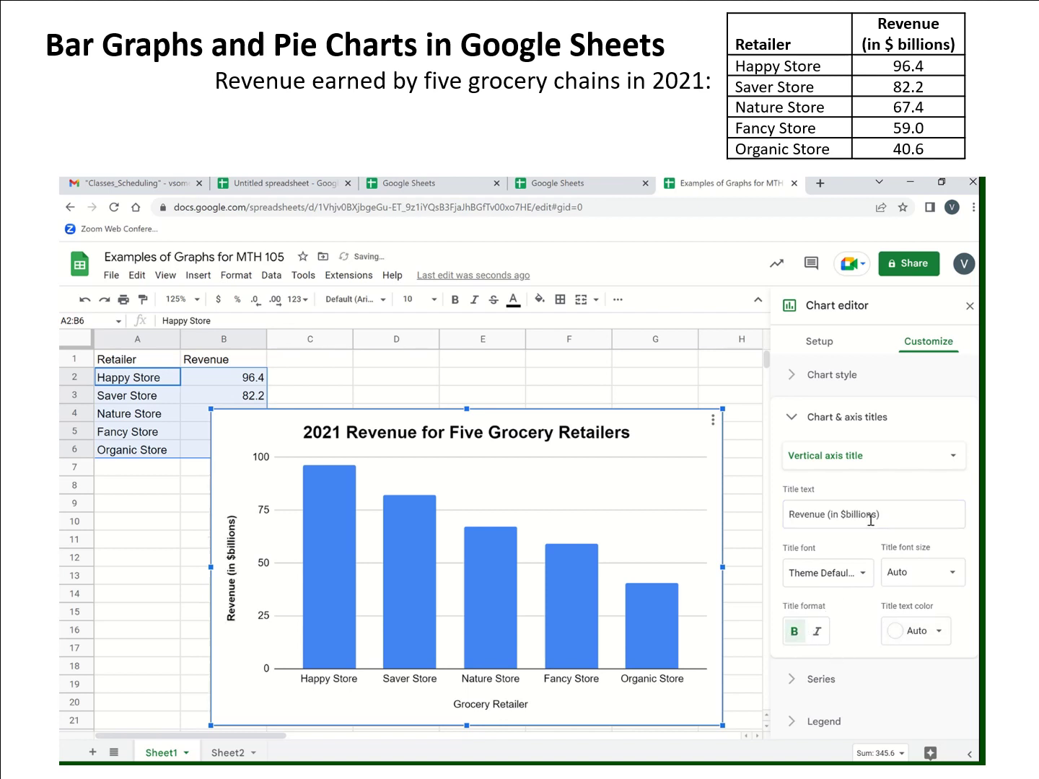
Make the horizontal axis title "Grocery Retailer" bold
click(859, 459)
click(852, 432)
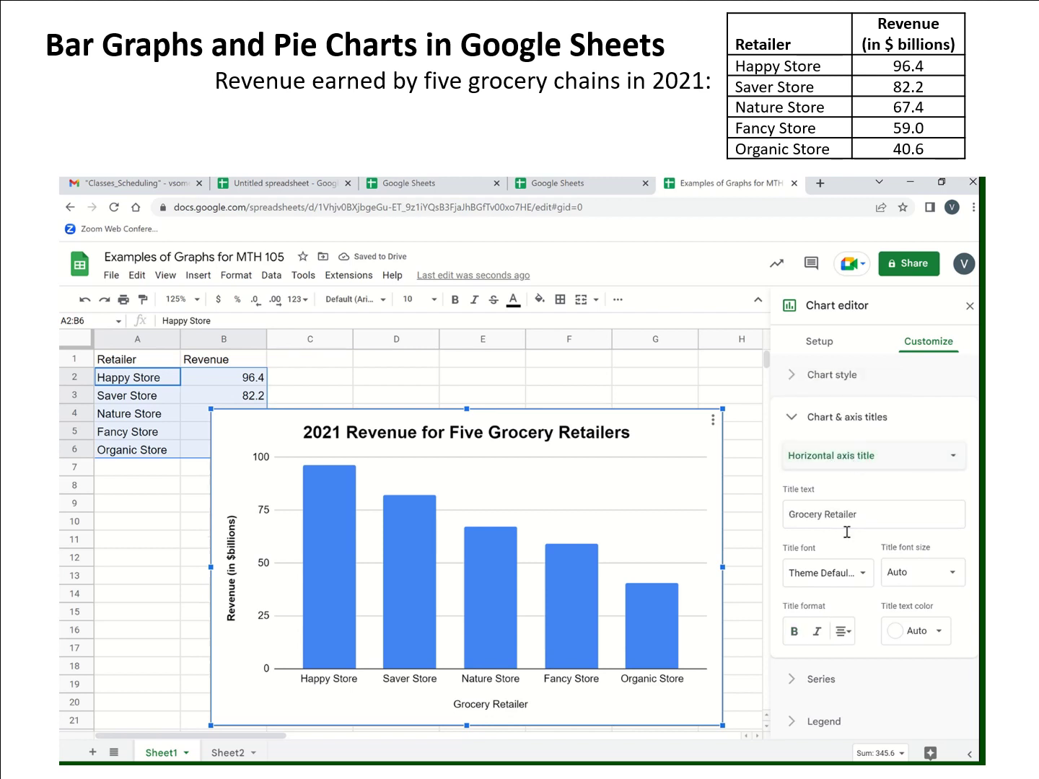
click(794, 634)
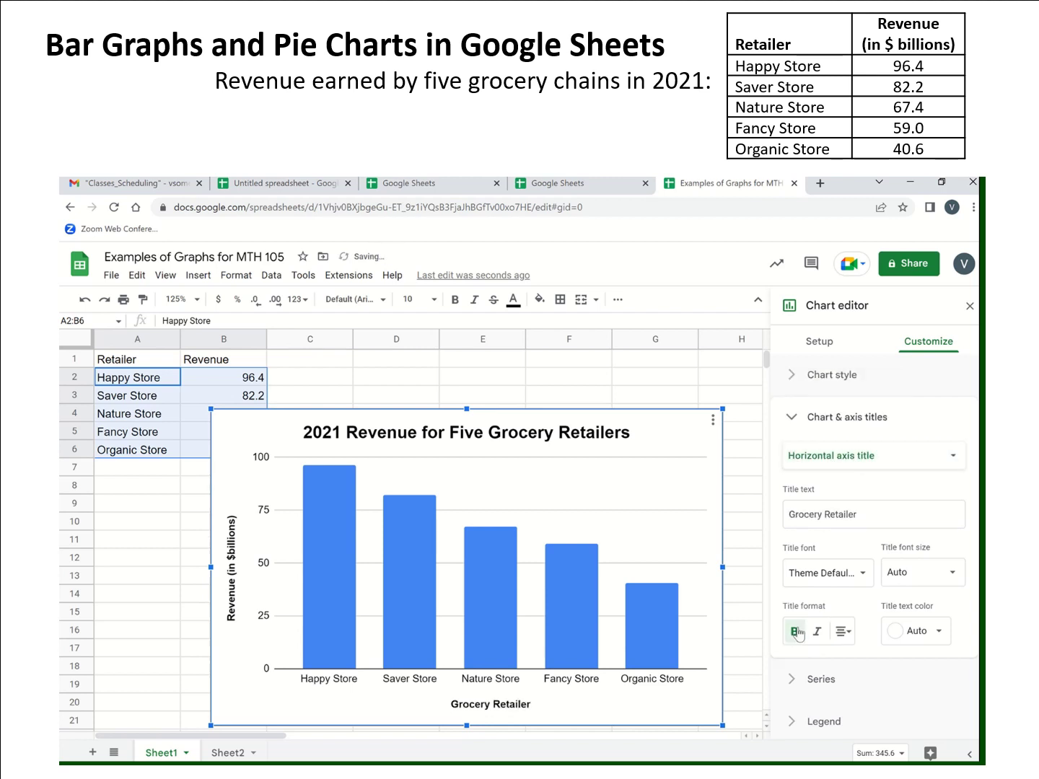
click(797, 420)
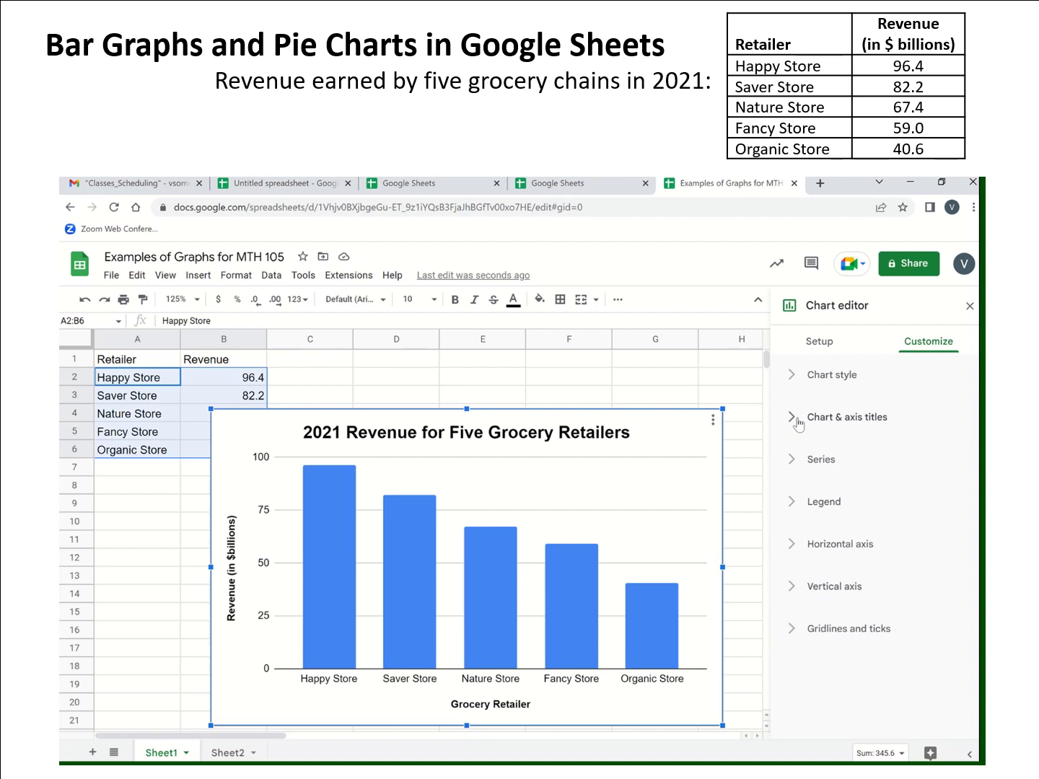
click(792, 462)
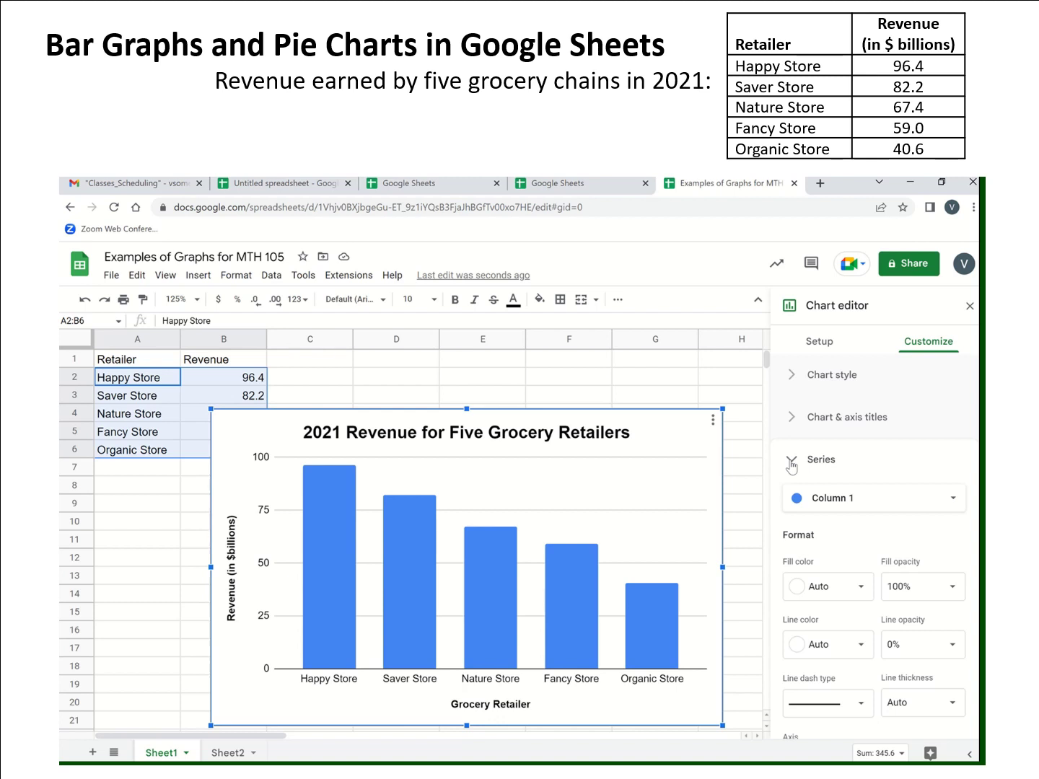
click(793, 462)
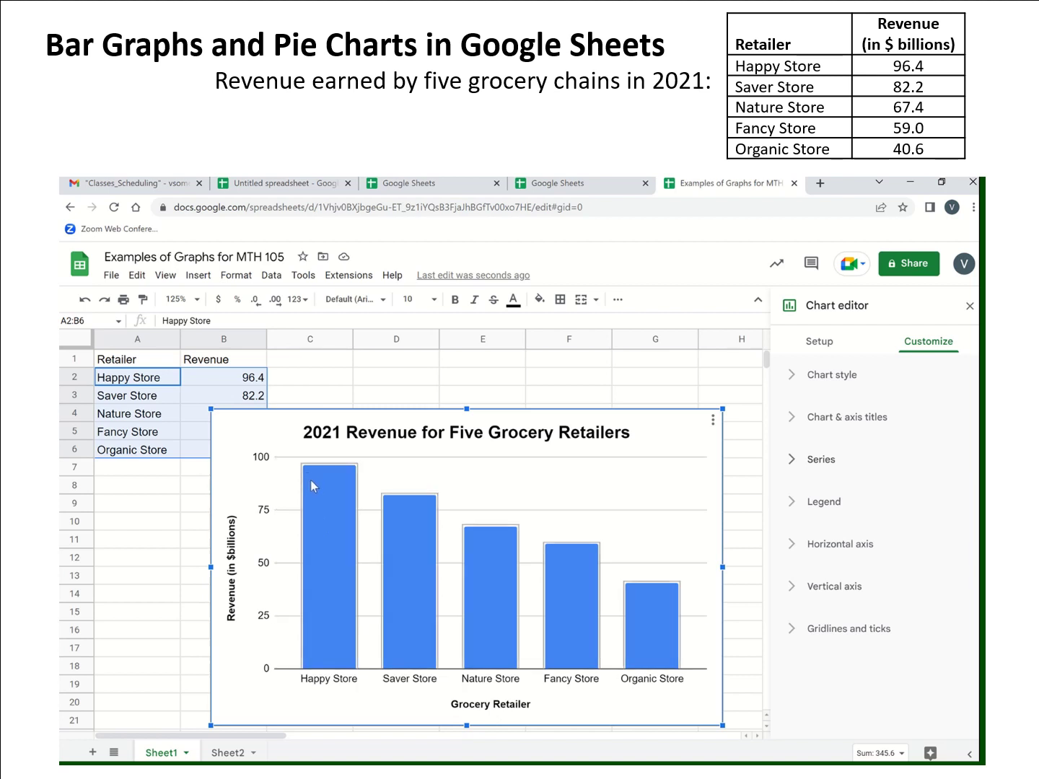
Set the vertical axis gridlines' major spacing type to Step with a major step of 10
click(818, 637)
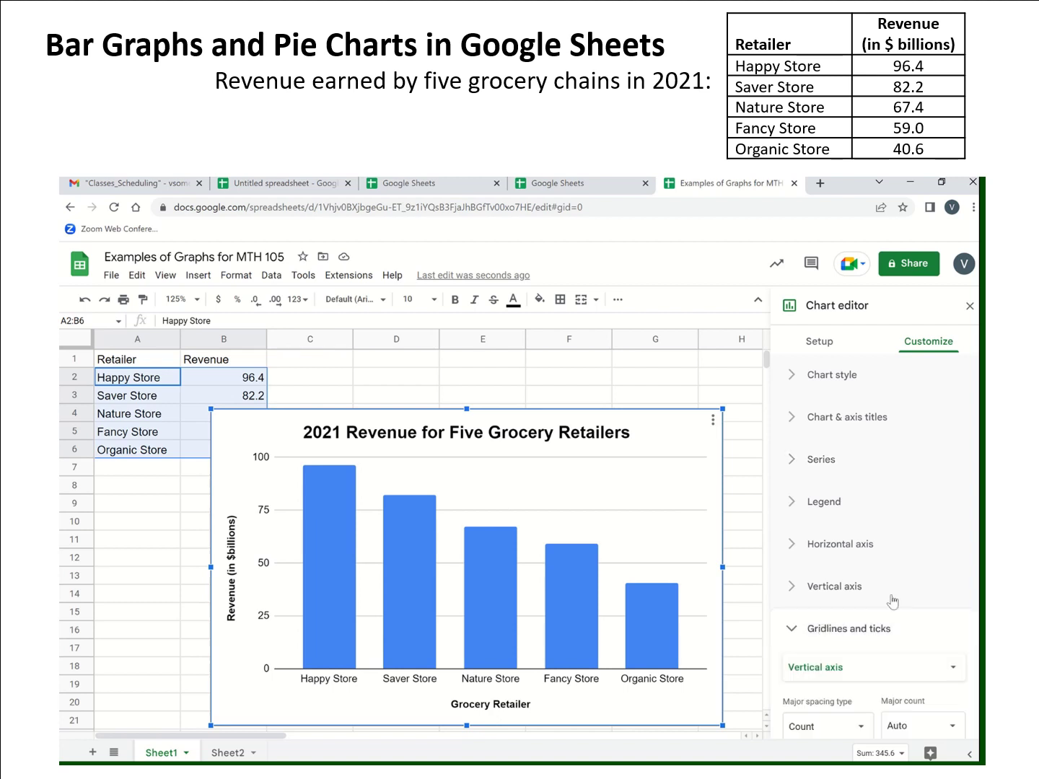
scroll(907, 560, down, 1)
scroll(907, 562, down, 1)
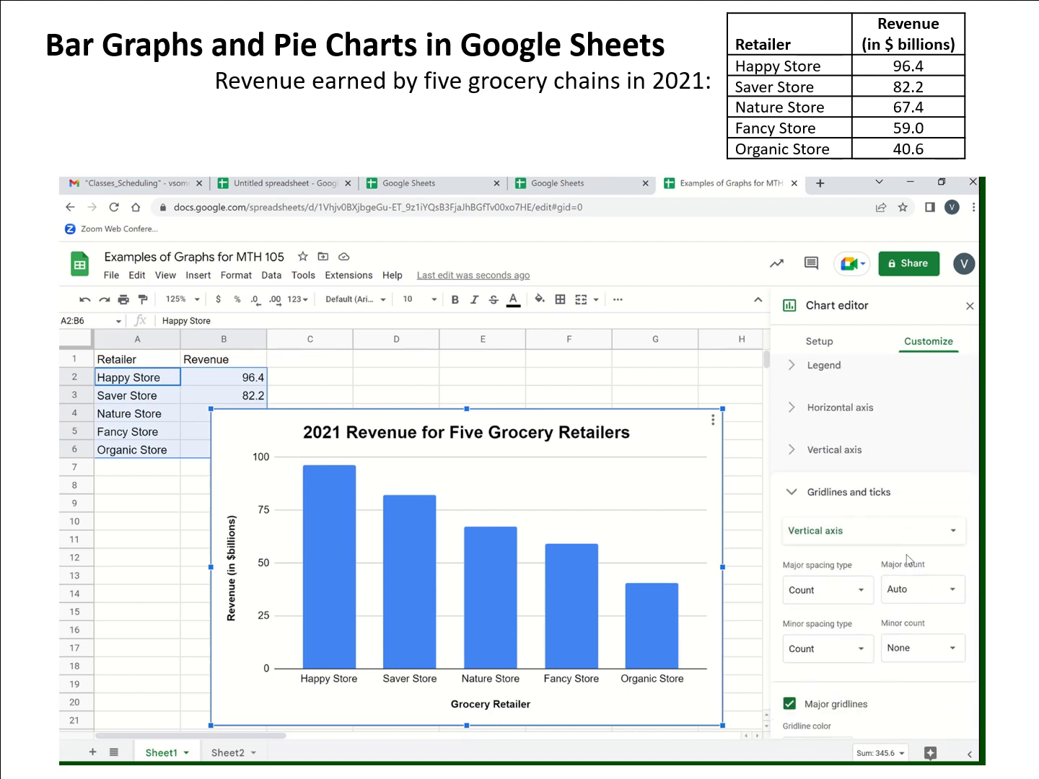
scroll(907, 559, down, 1)
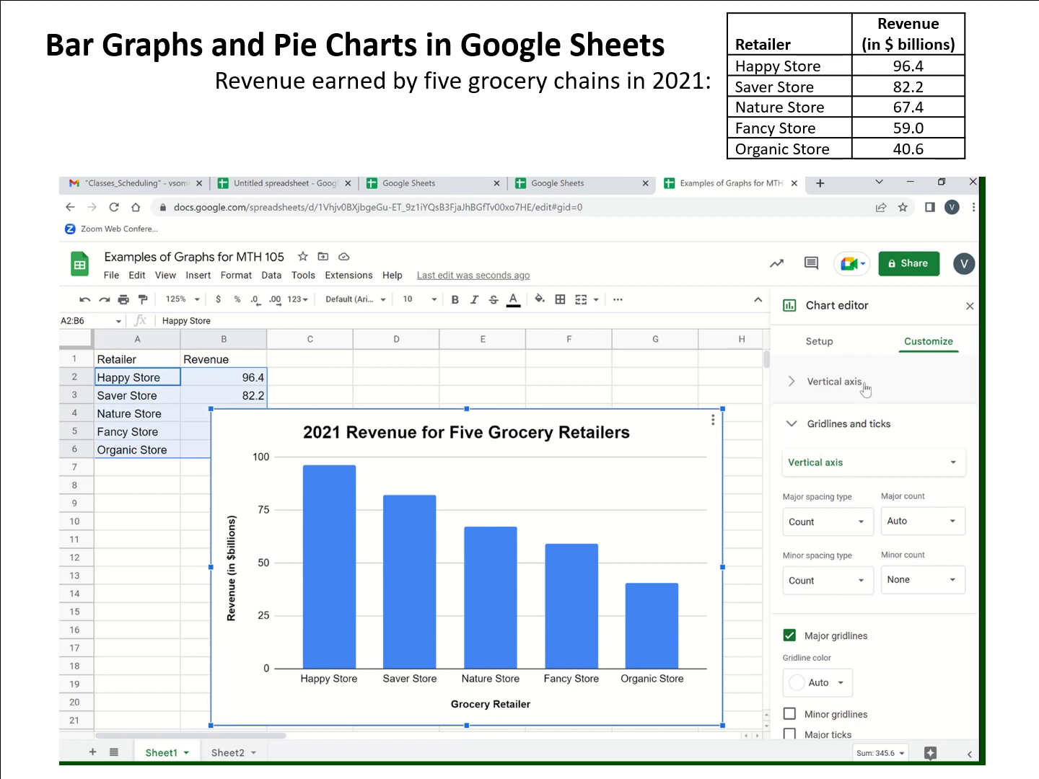
click(823, 523)
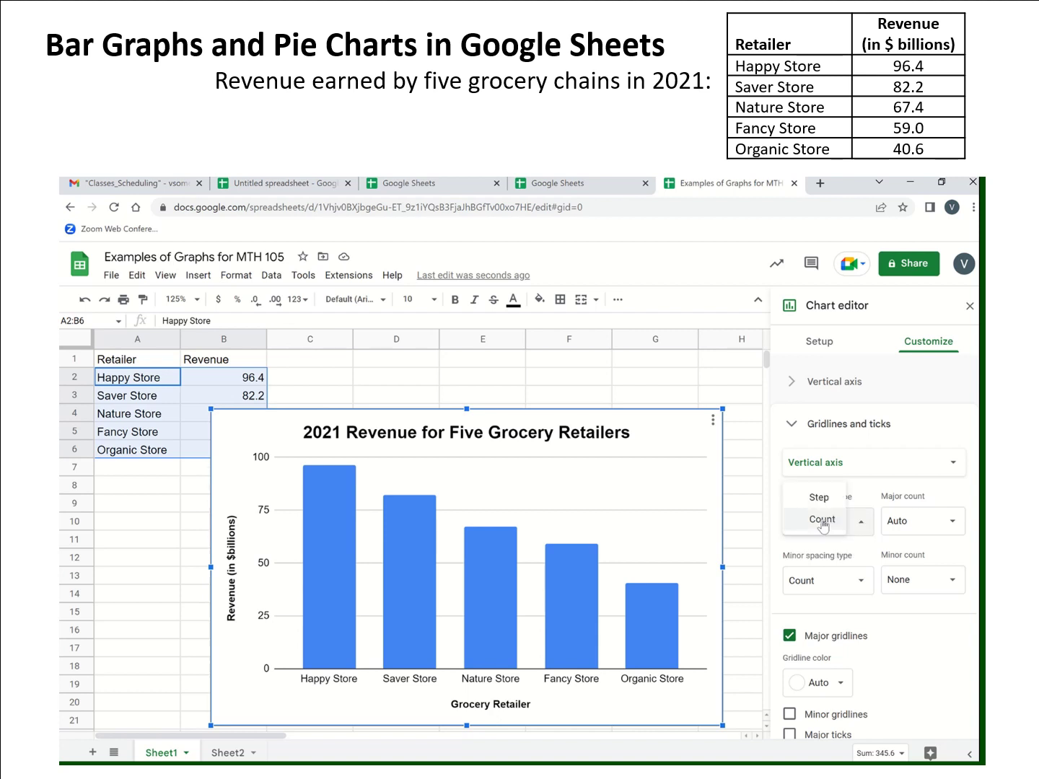
click(813, 504)
click(902, 525)
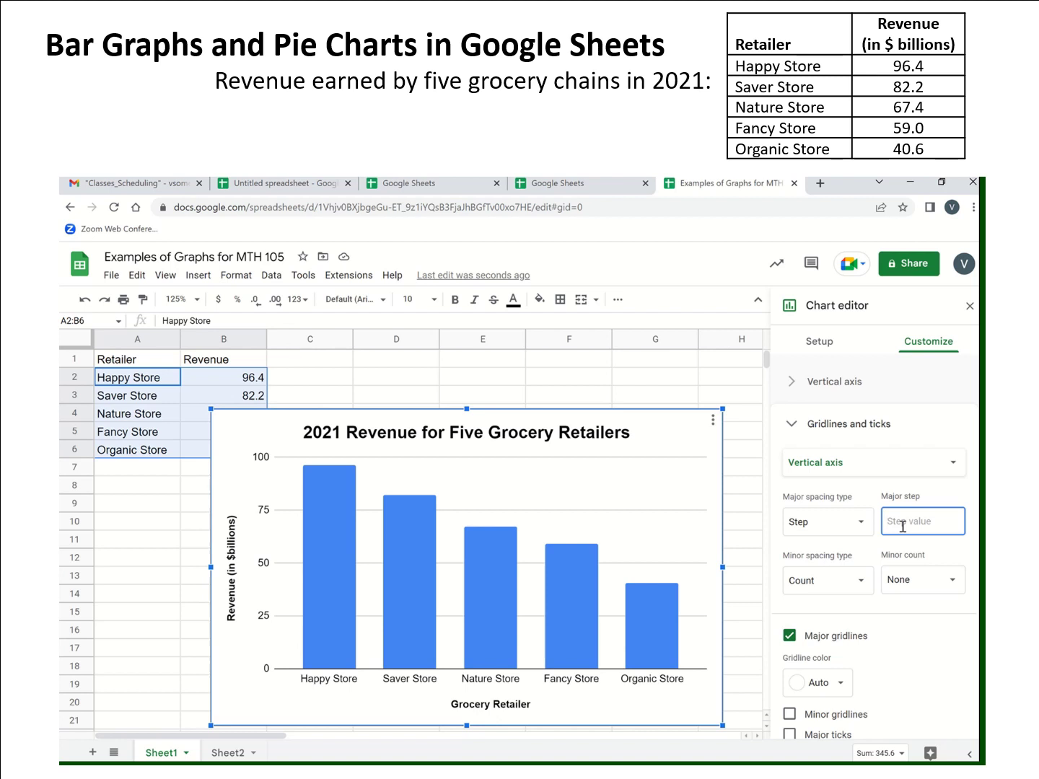
text(10)
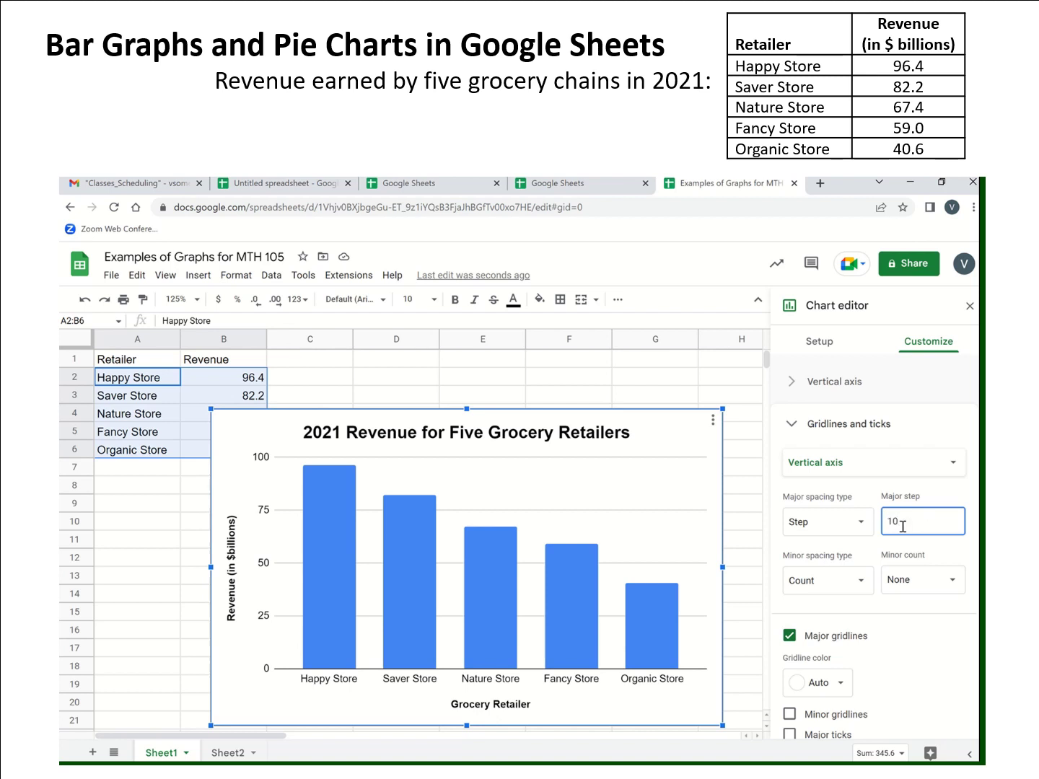
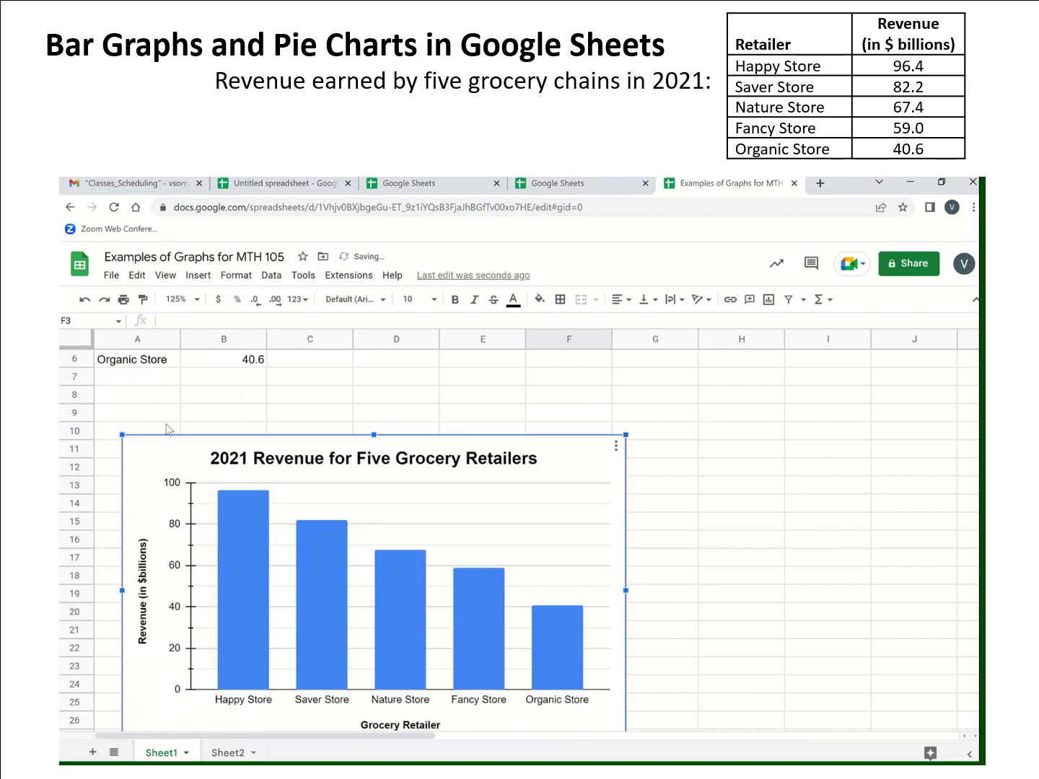
Insert a new chart from the data in A2:B6 and change its type to a pie chart
scroll(173, 432, up, 2)
drag(160, 385, 221, 451)
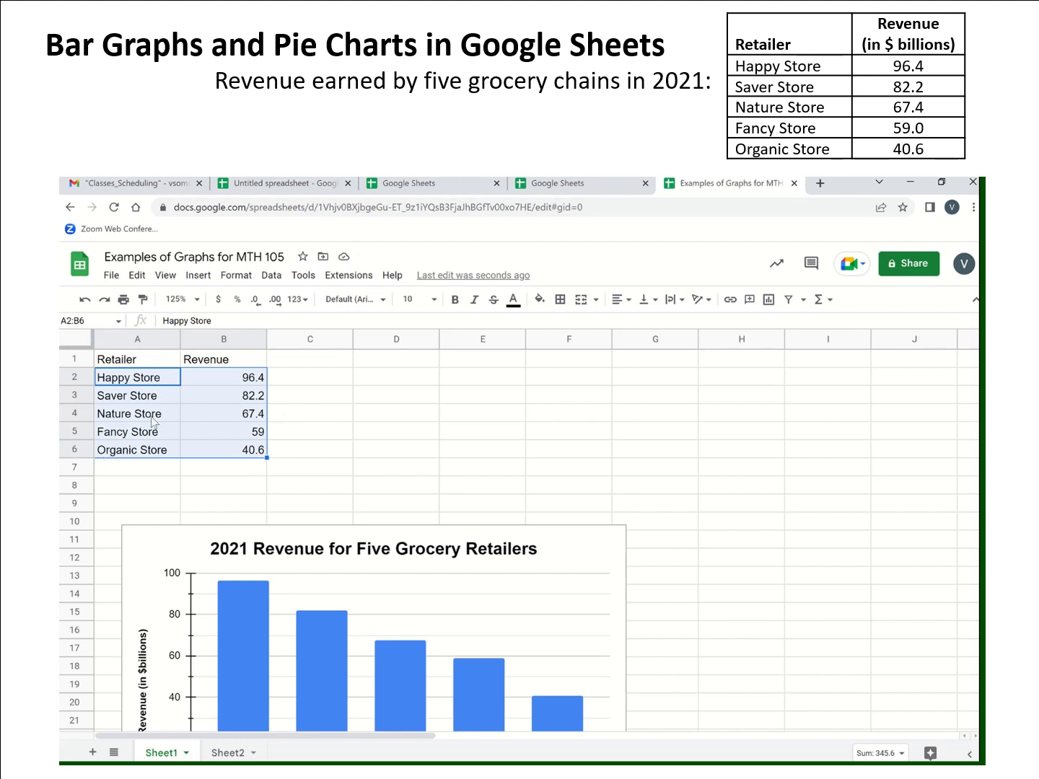
click(199, 277)
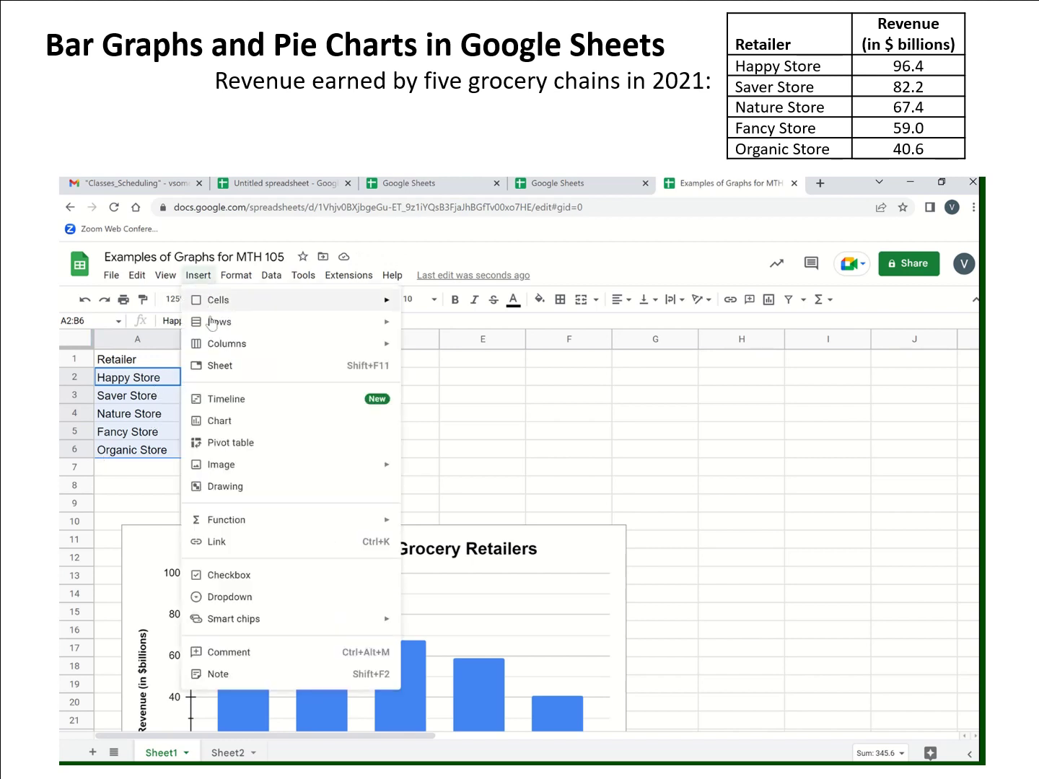
click(225, 426)
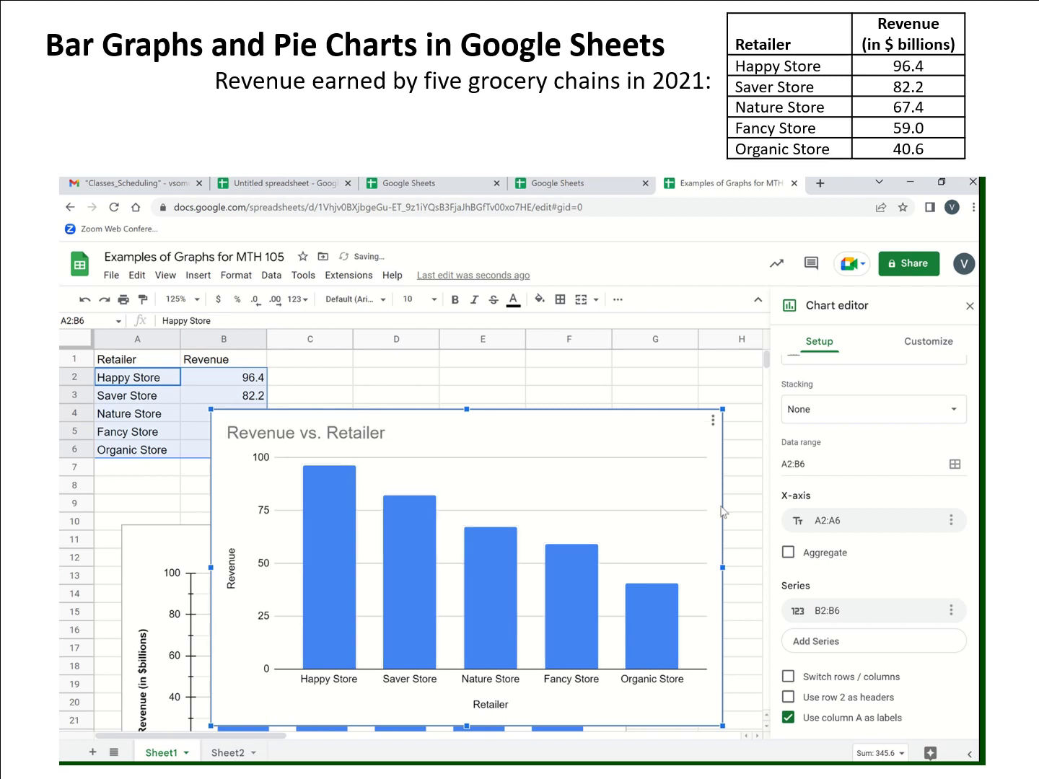
scroll(869, 419, up, 1)
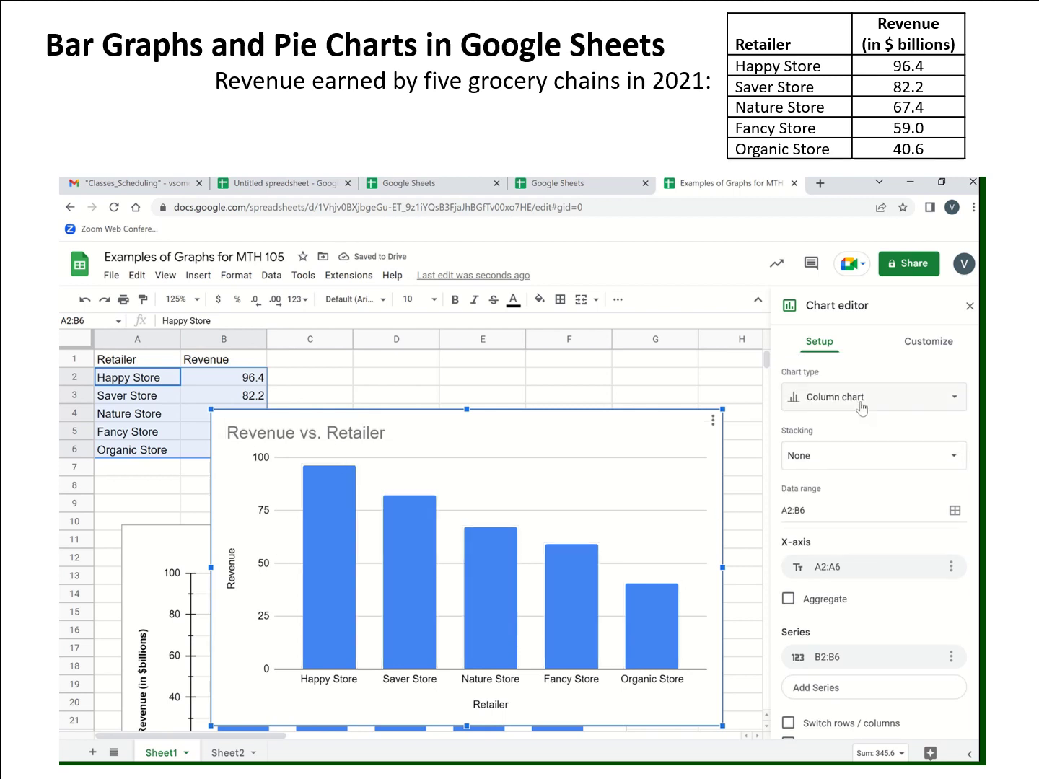
click(864, 405)
click(917, 479)
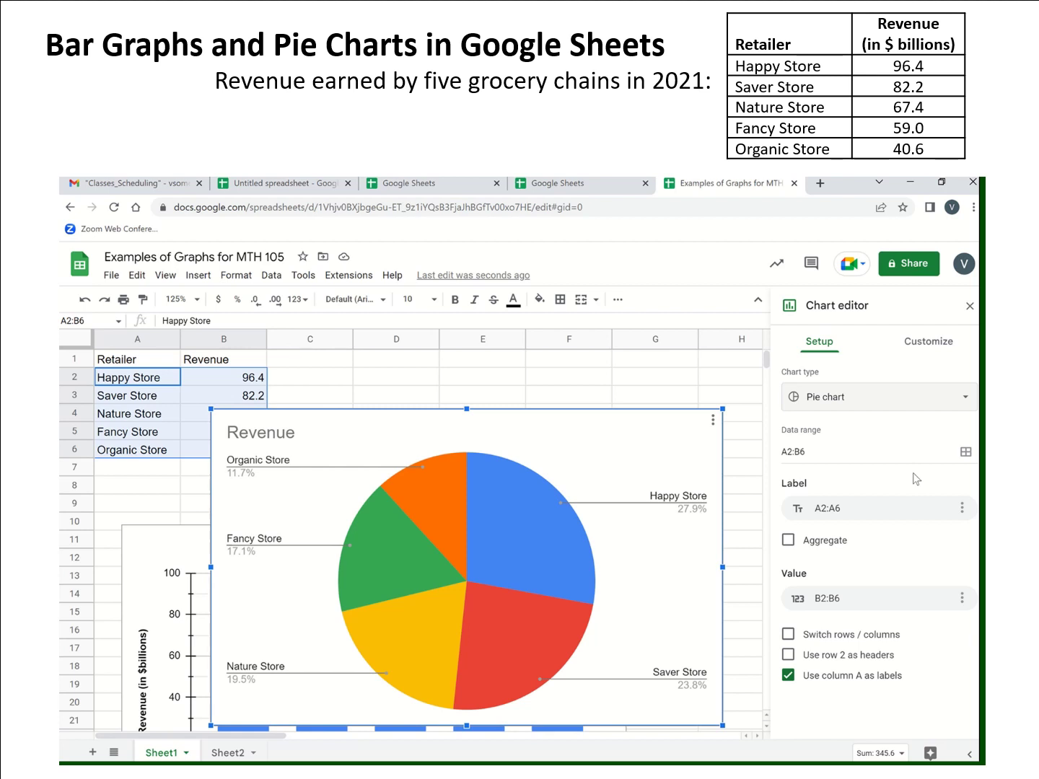
Change the pie chart's title to "Revenue Distribution in 2021 among Five Grocery Retailer"
click(923, 344)
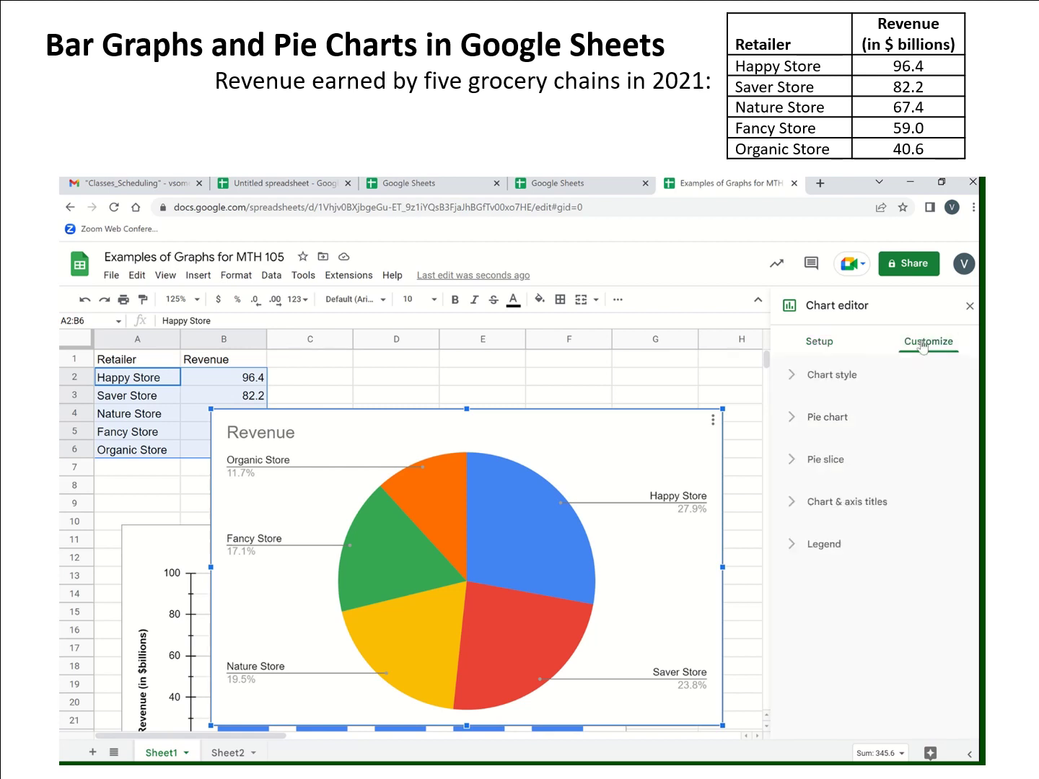
click(817, 504)
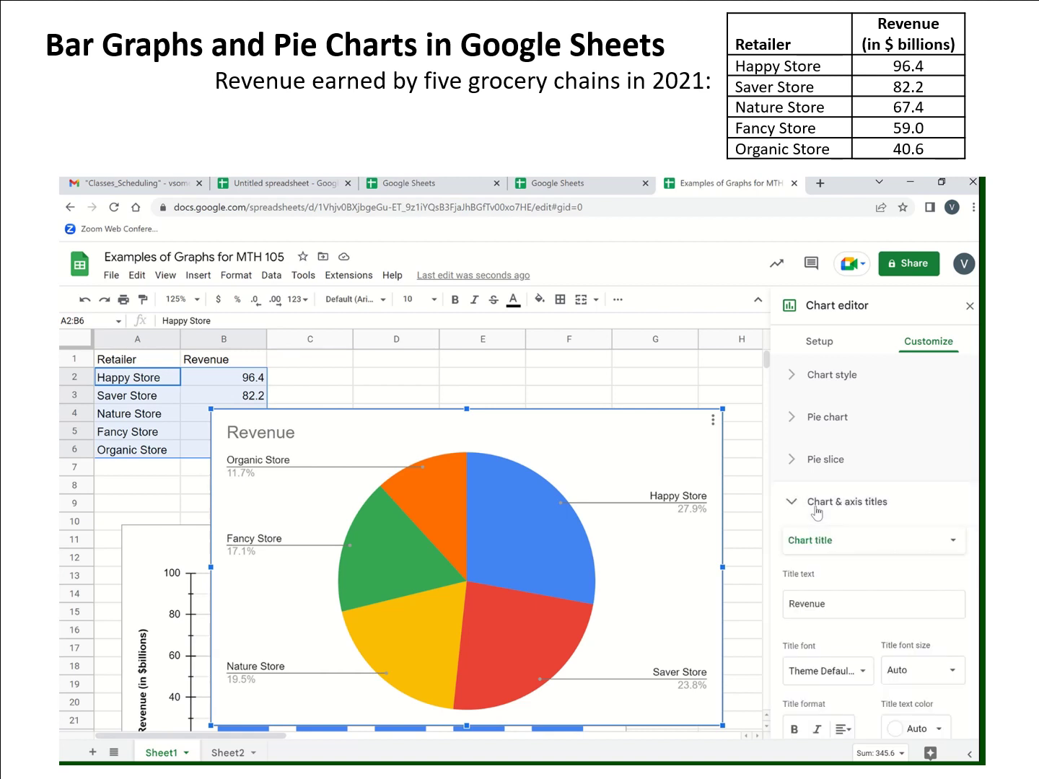
scroll(847, 523, down, 1)
click(848, 521)
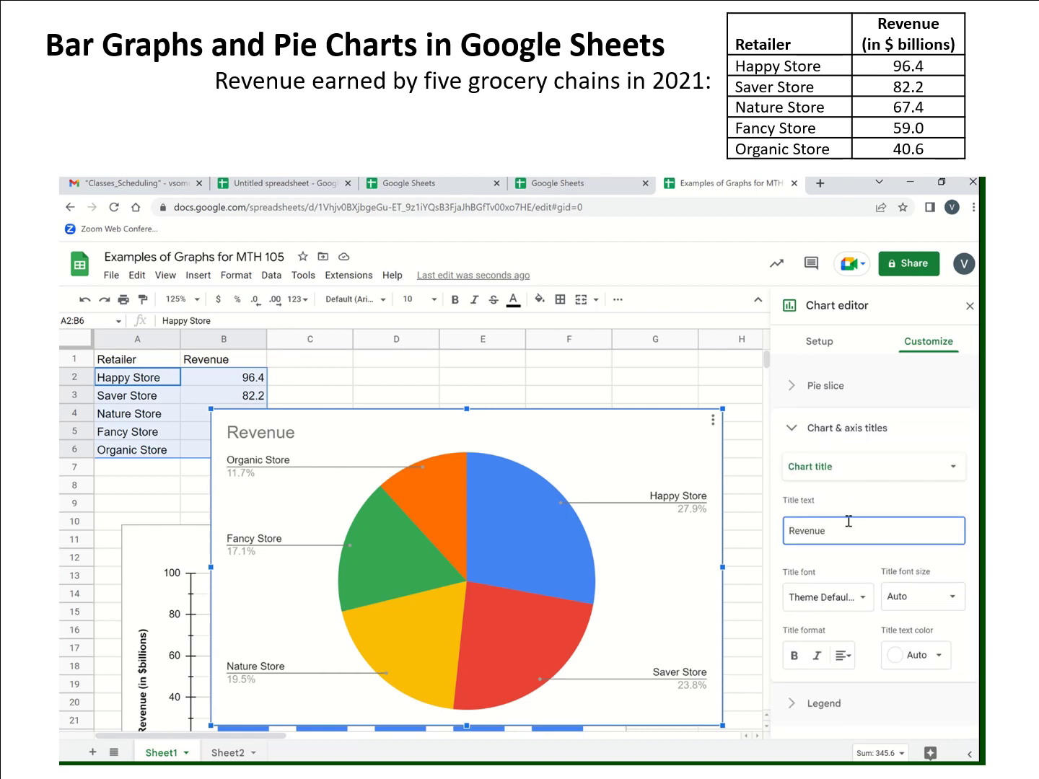
text(Distri)
text(bute )
text(on)
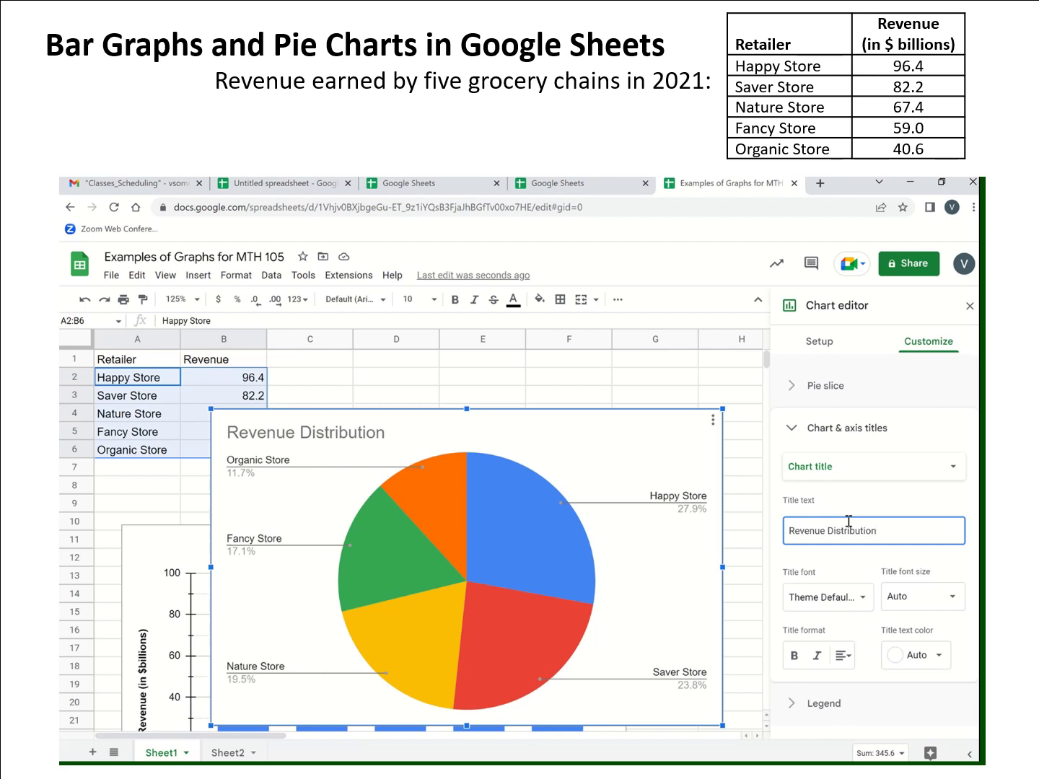
text(in 2021 among)
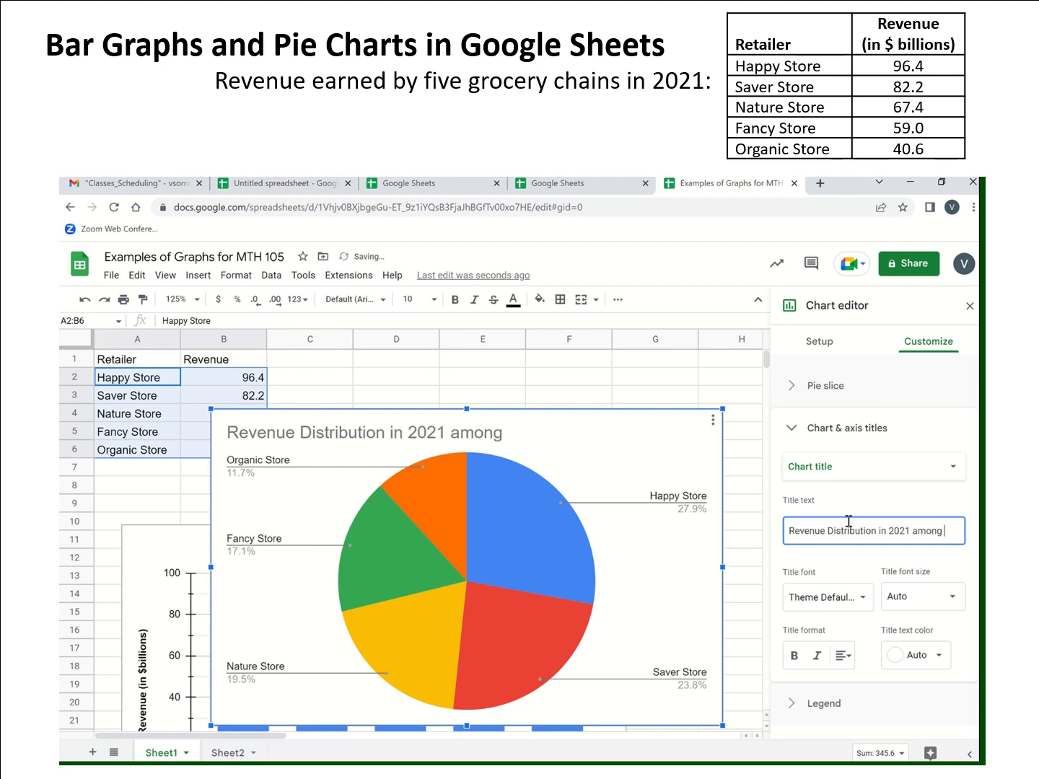
text( Five Grocer)
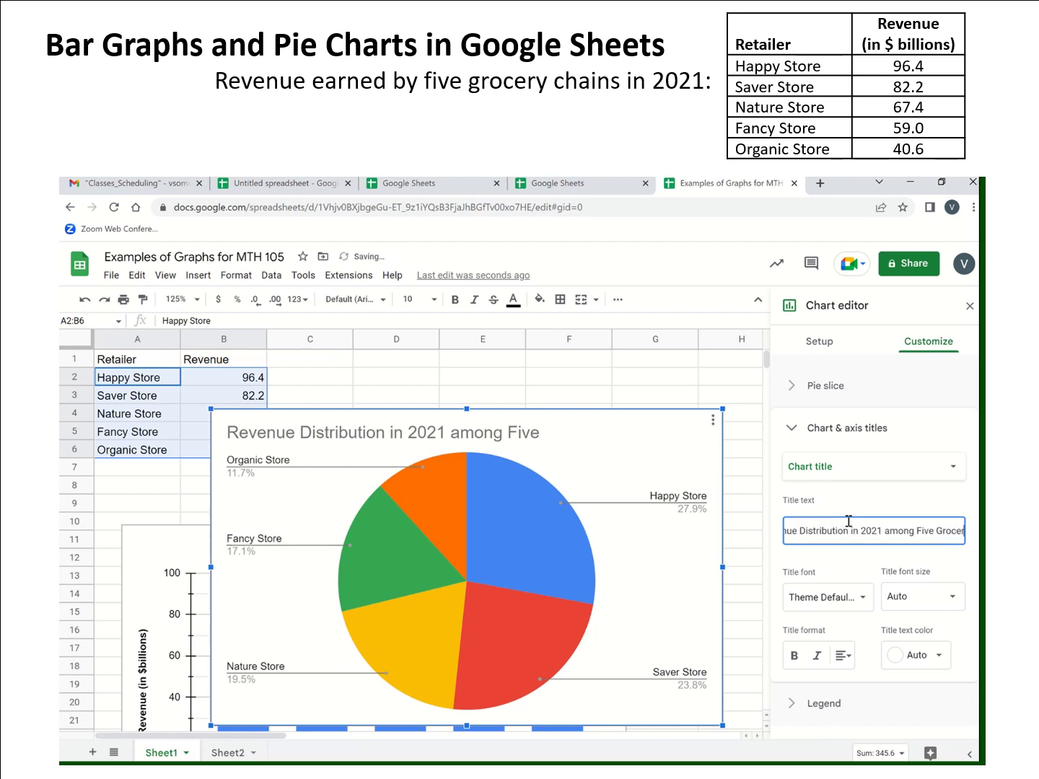
text(y Reta)
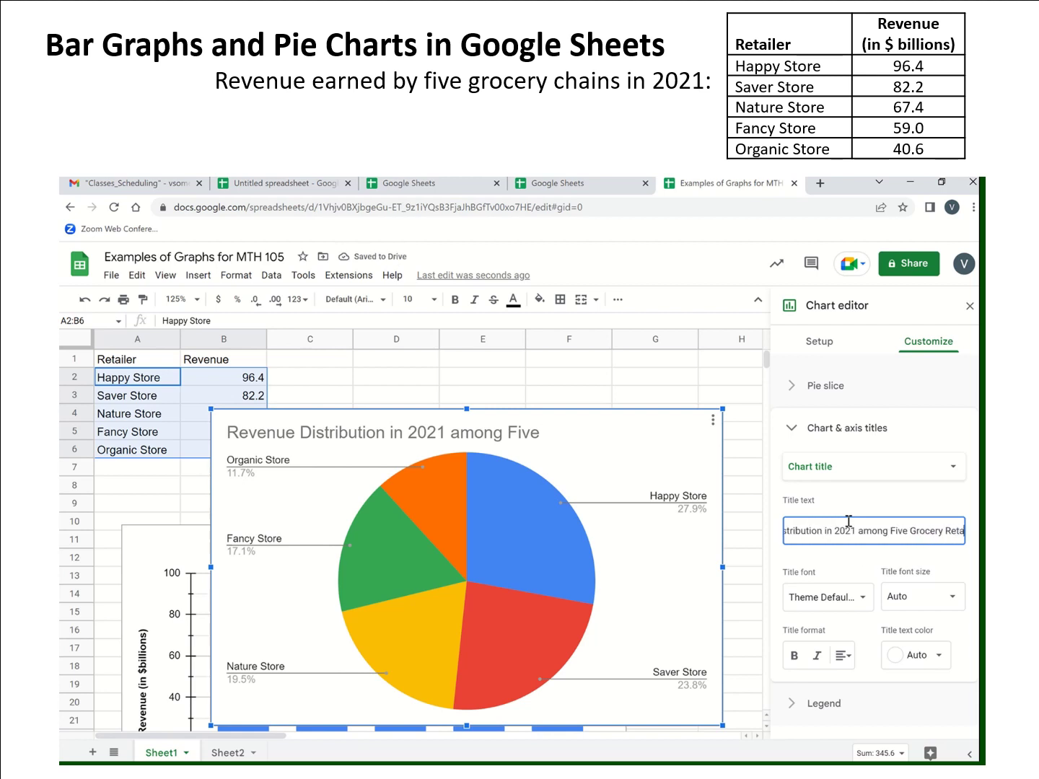
text(iler)
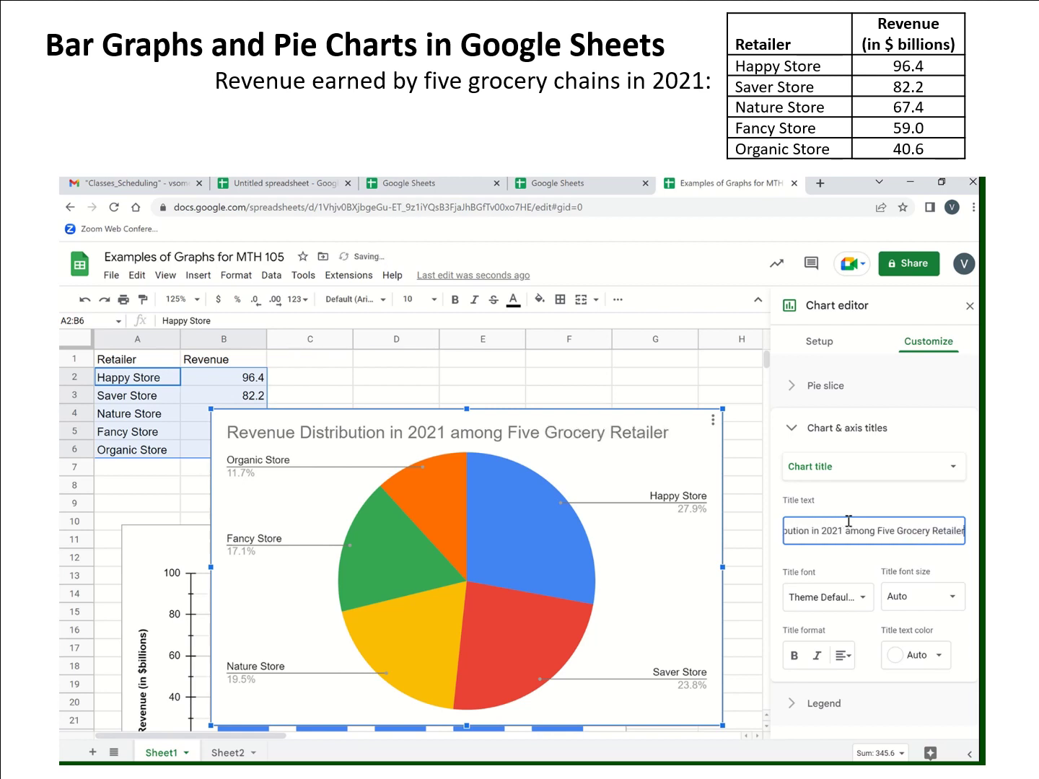
Format the pie chart's title as bold, centered and black
click(794, 657)
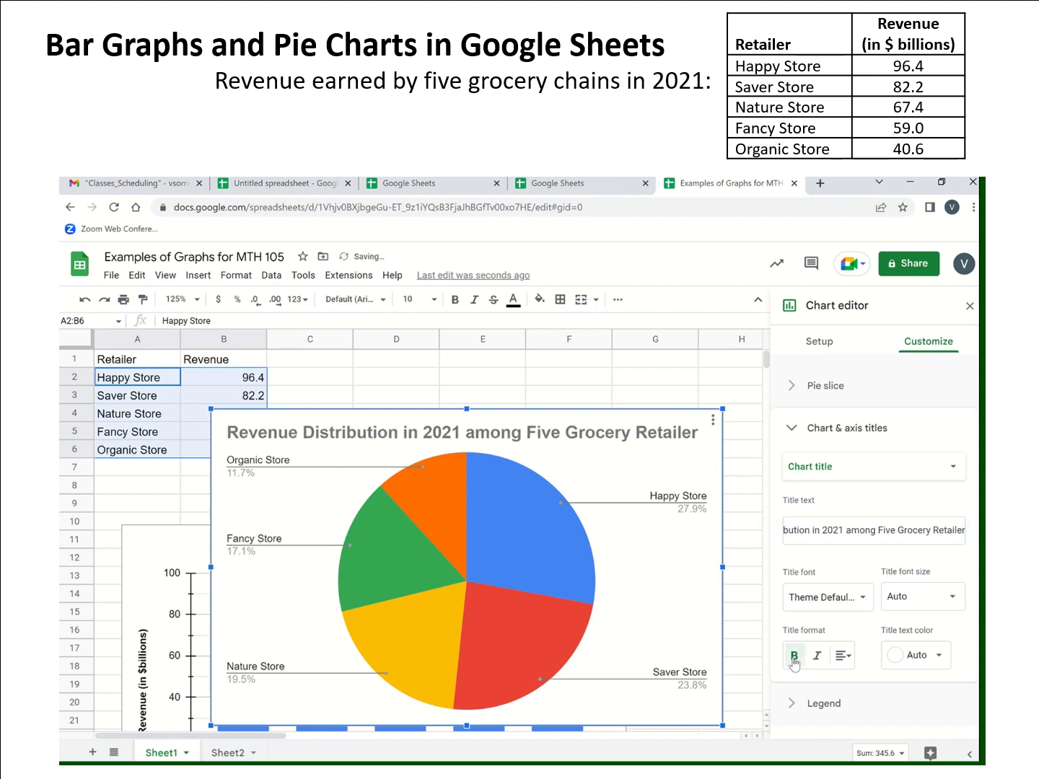
click(847, 659)
click(860, 689)
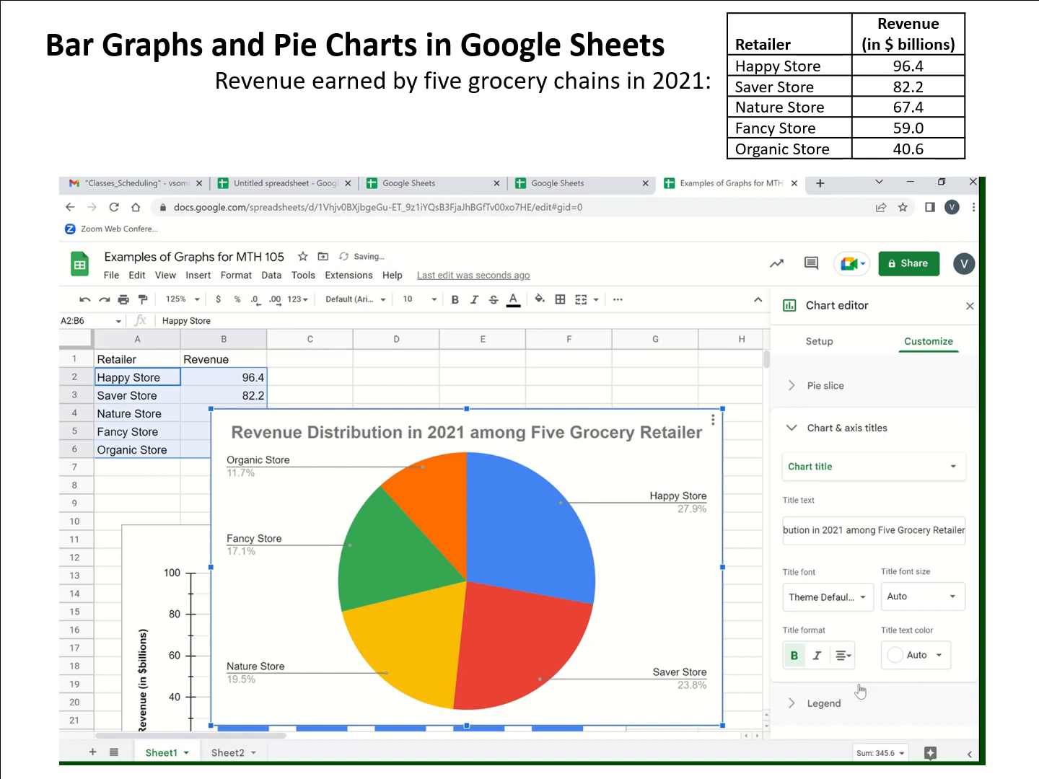
click(914, 659)
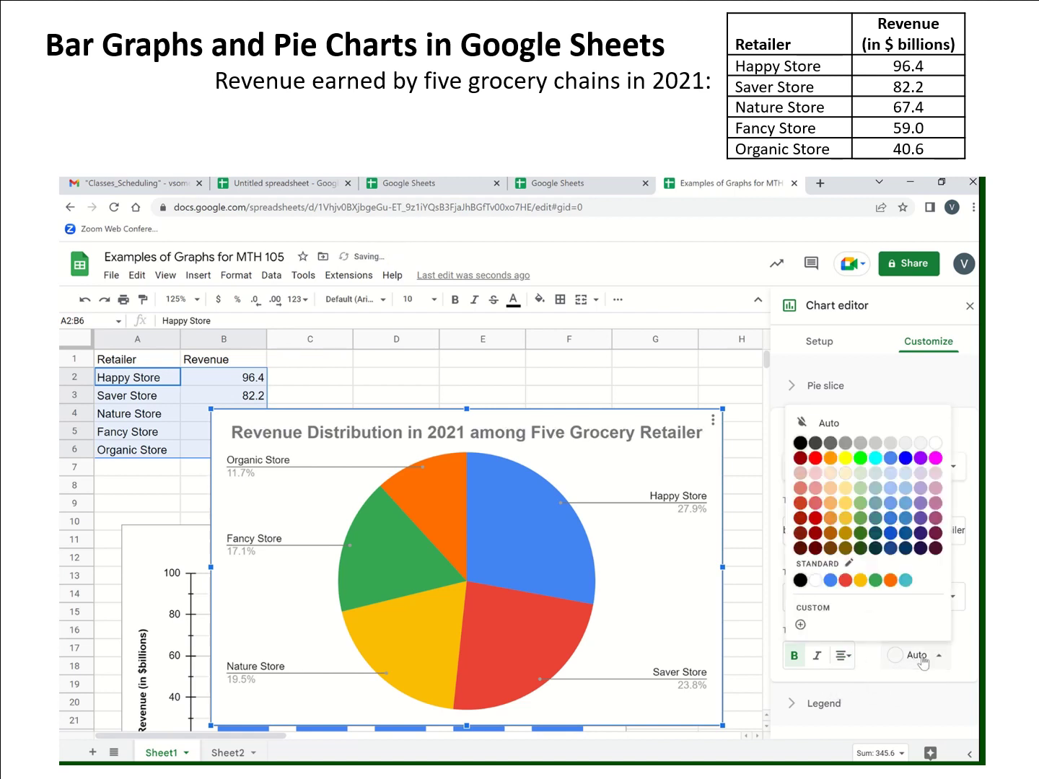
click(801, 442)
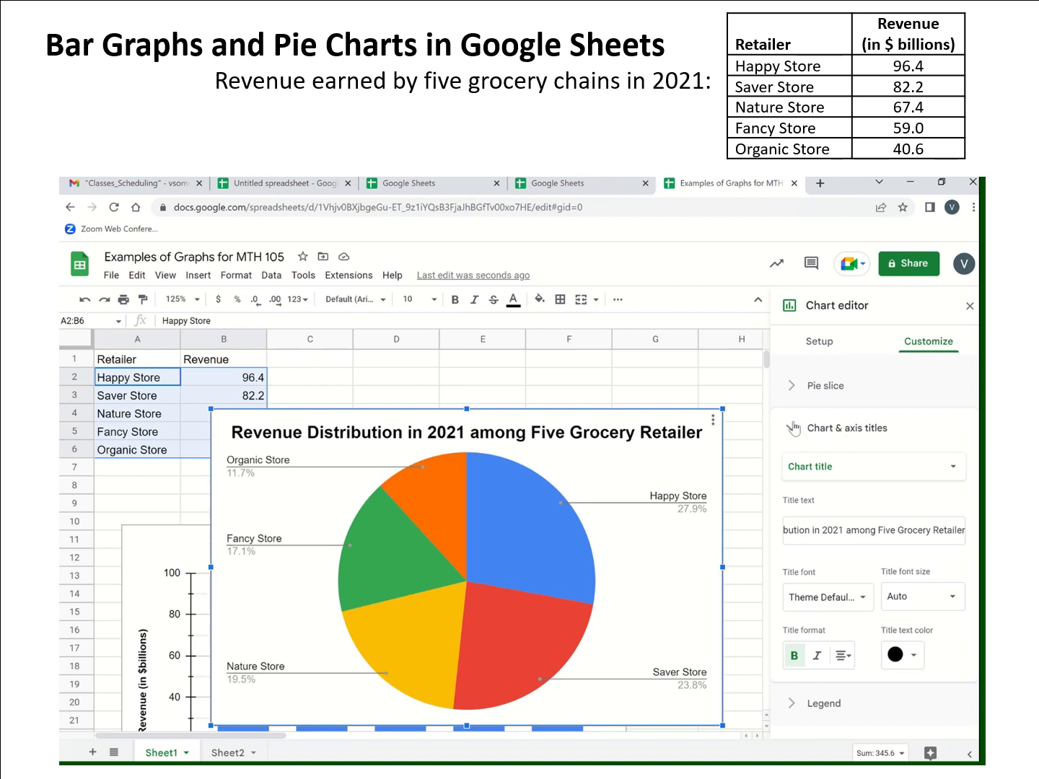
click(794, 430)
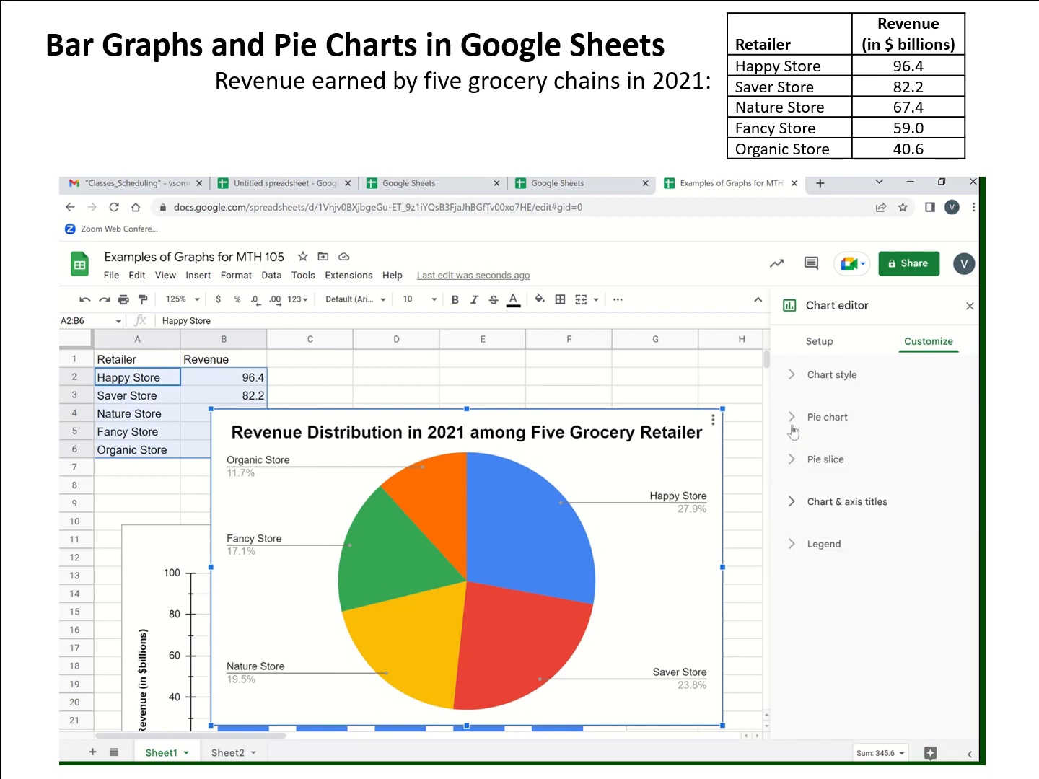
Recolor the Happy Store pie slice medium gray and the Saver Store slice very dark gray
click(794, 469)
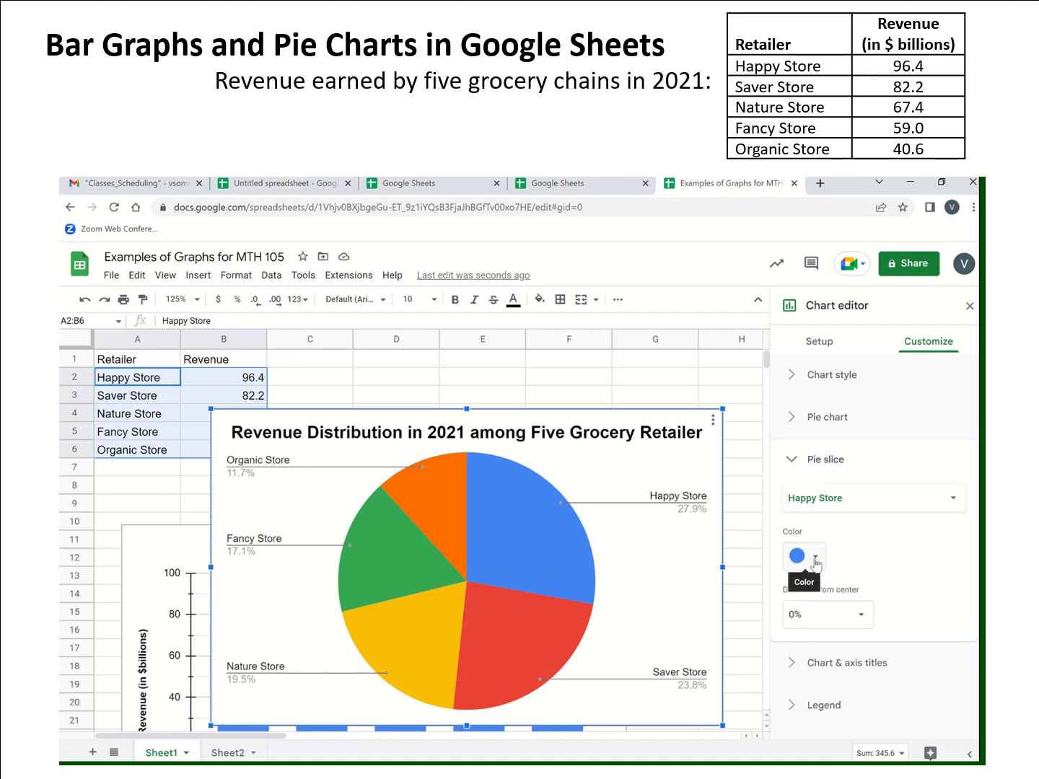
click(815, 559)
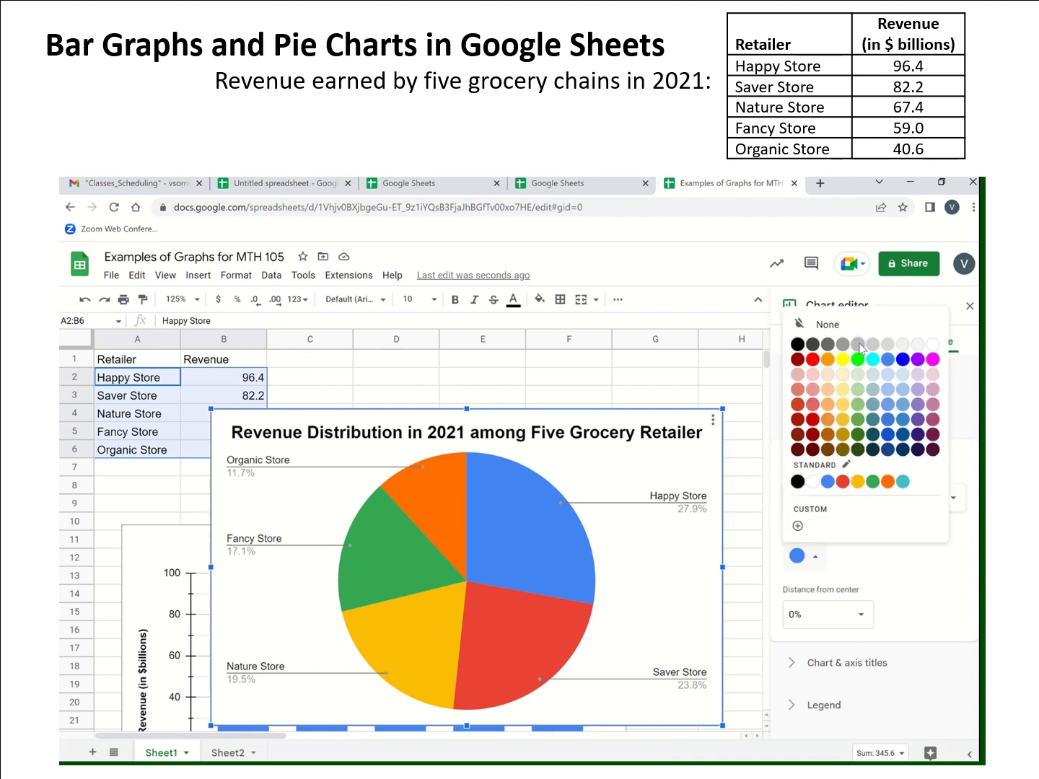
click(858, 345)
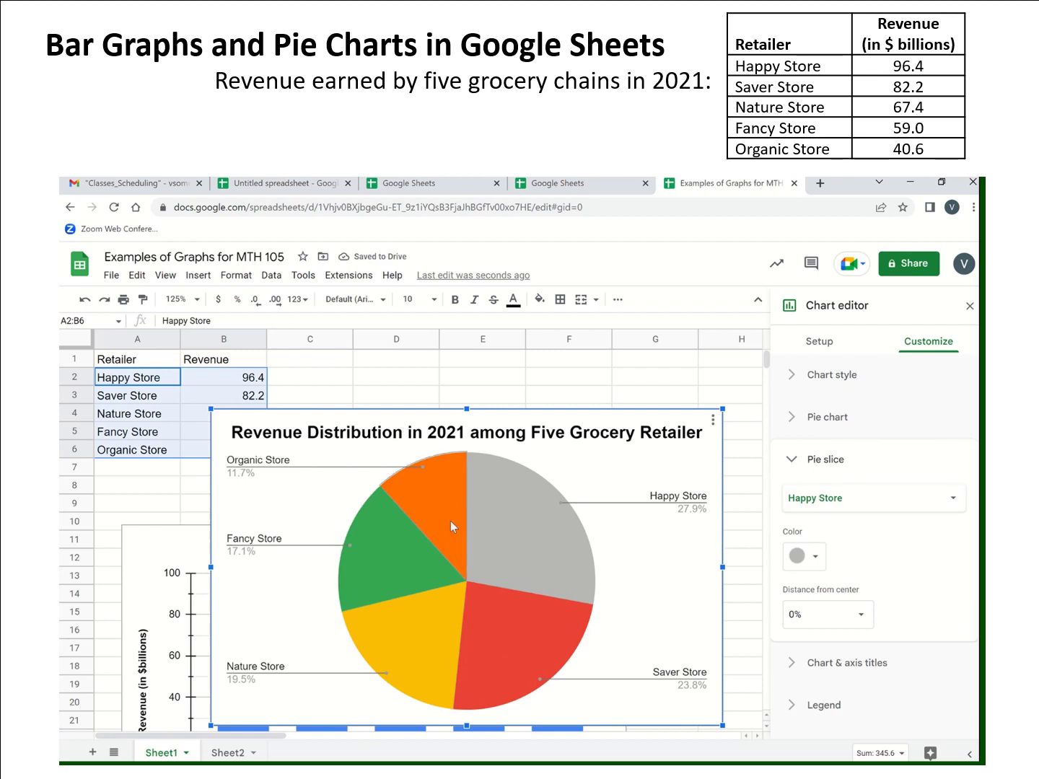
click(536, 605)
click(810, 566)
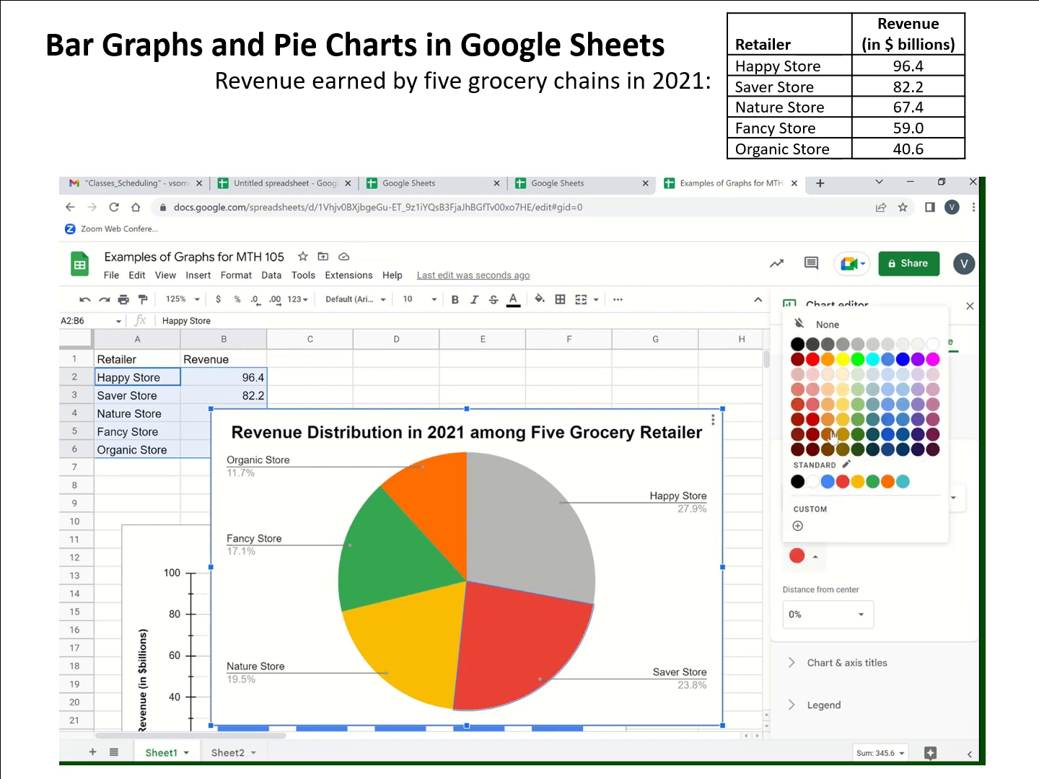
click(812, 345)
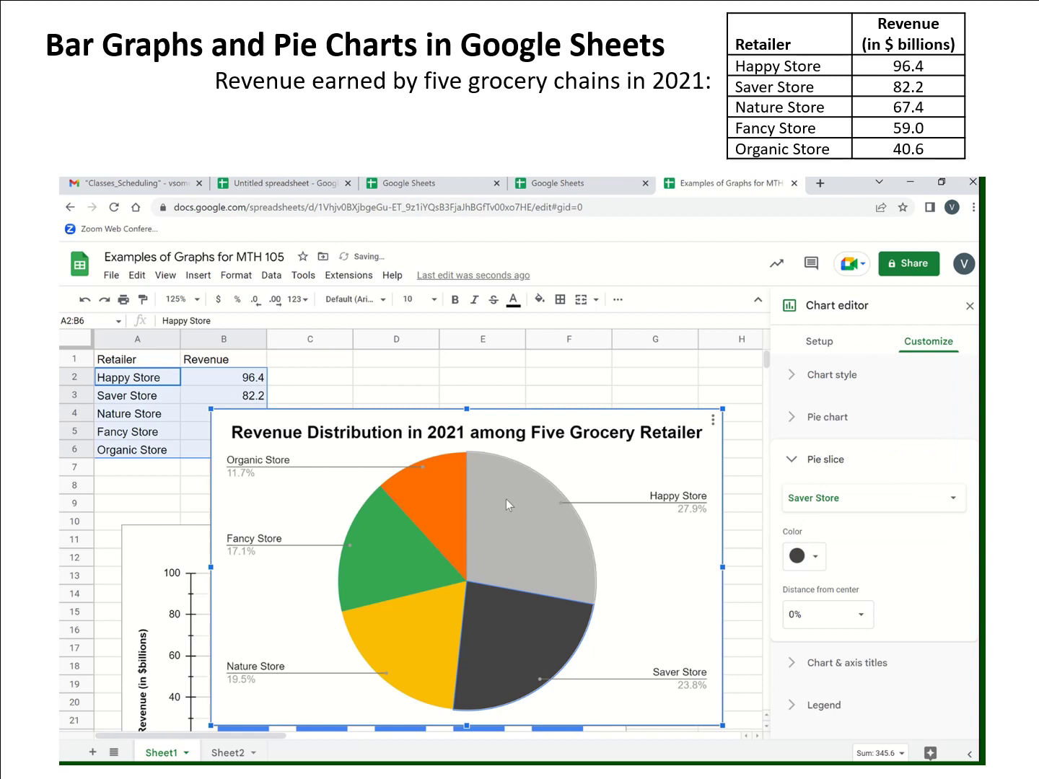
Undo the gray recoloring of the Saver Store and Happy Store pie slices
click(85, 302)
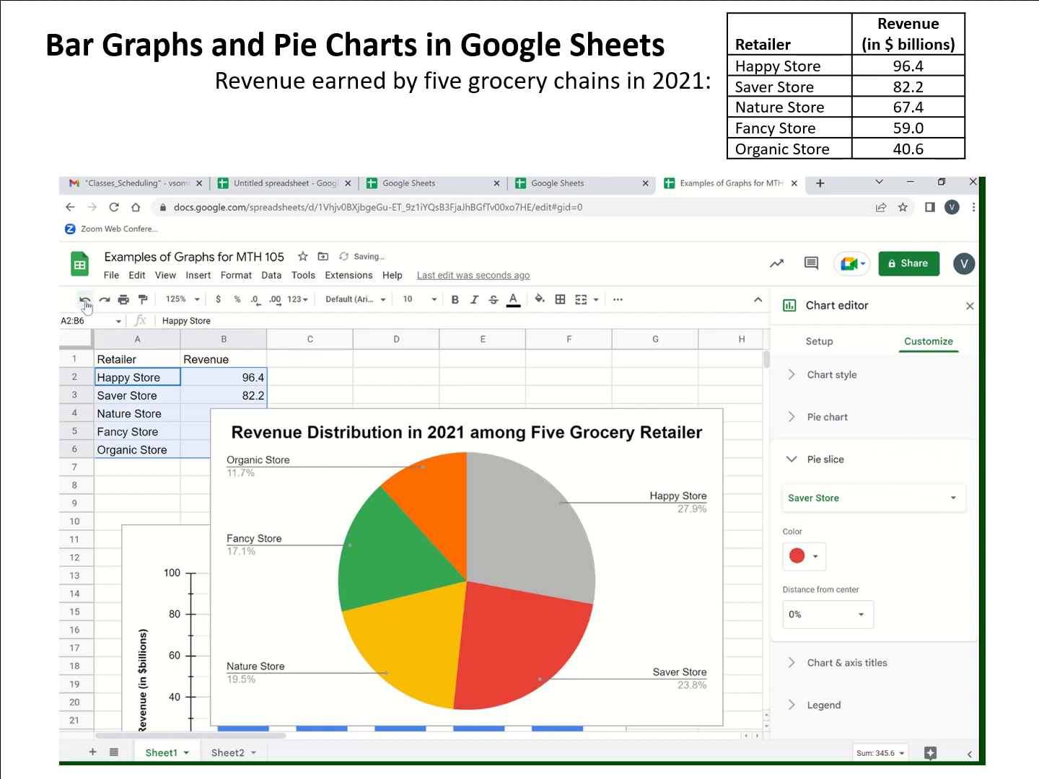
click(84, 302)
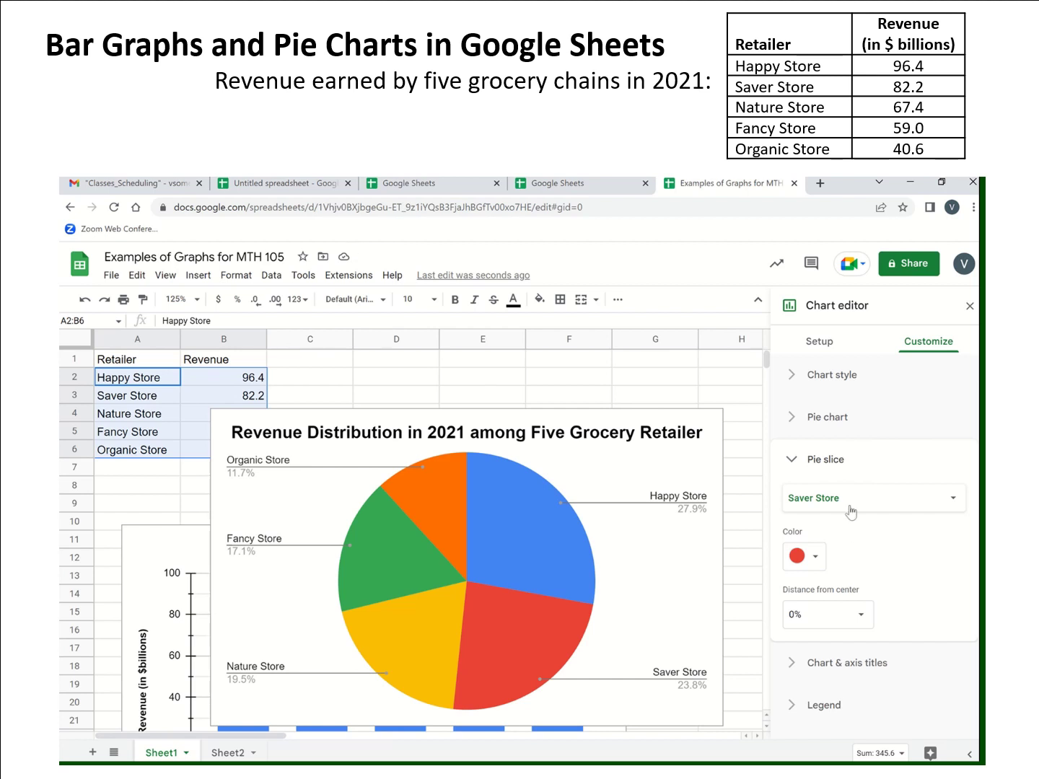
click(792, 462)
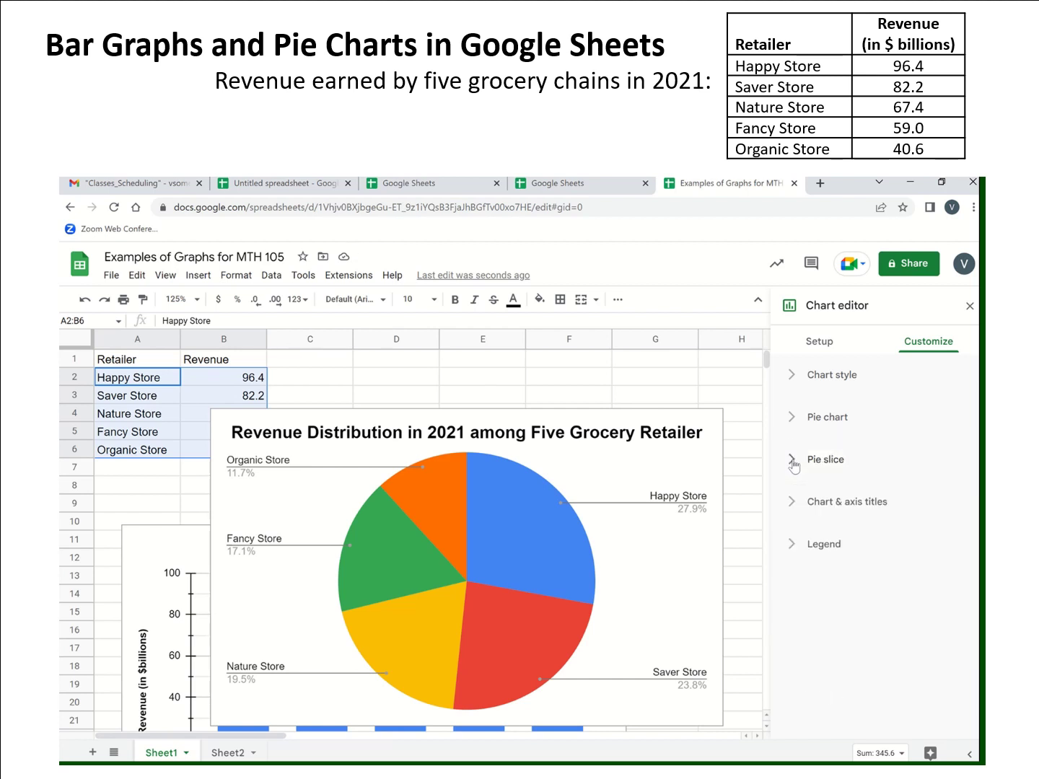
Set the border color of the pie chart's slices to black
click(791, 421)
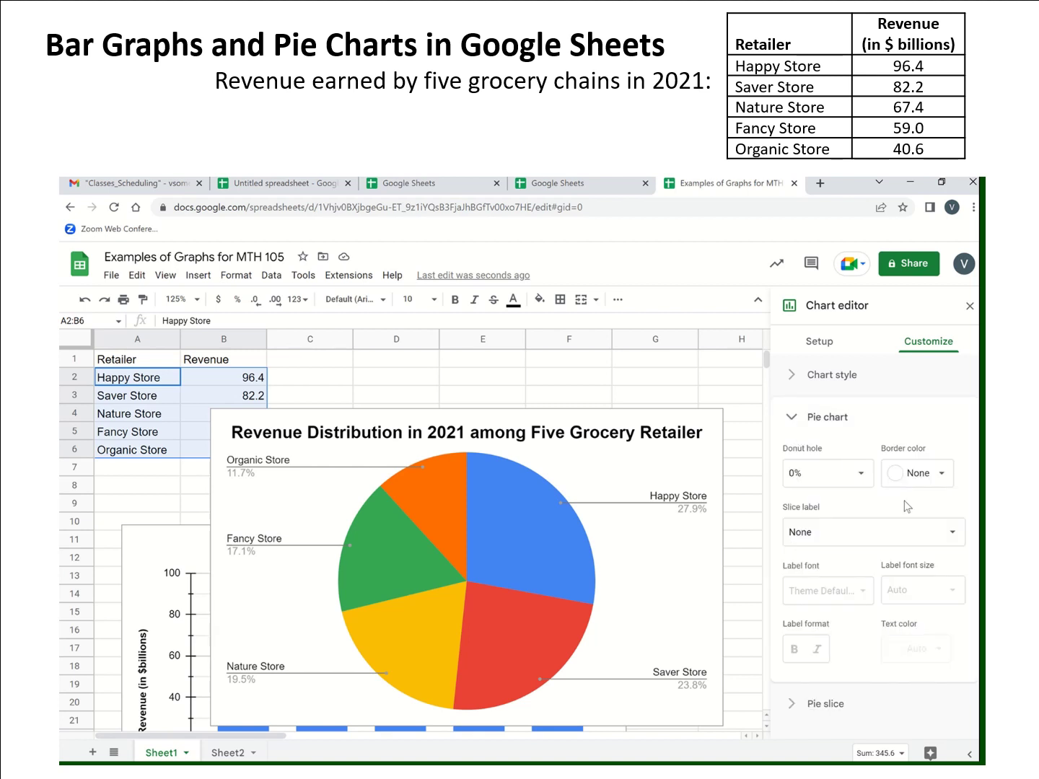
click(920, 475)
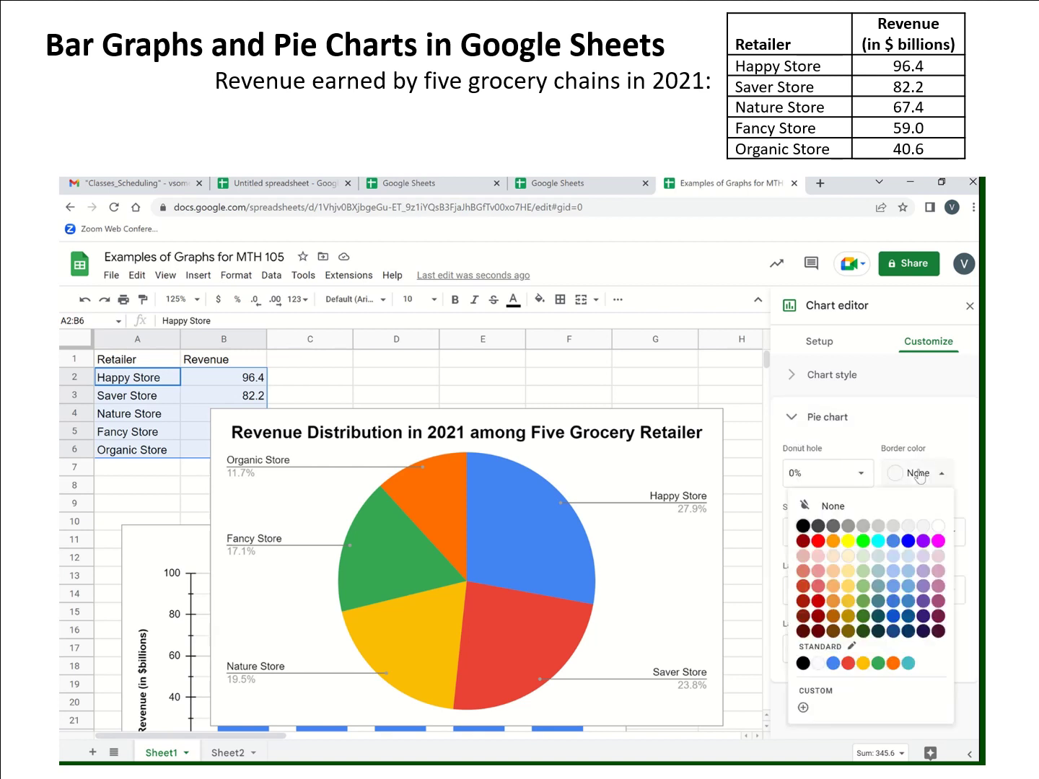
click(802, 525)
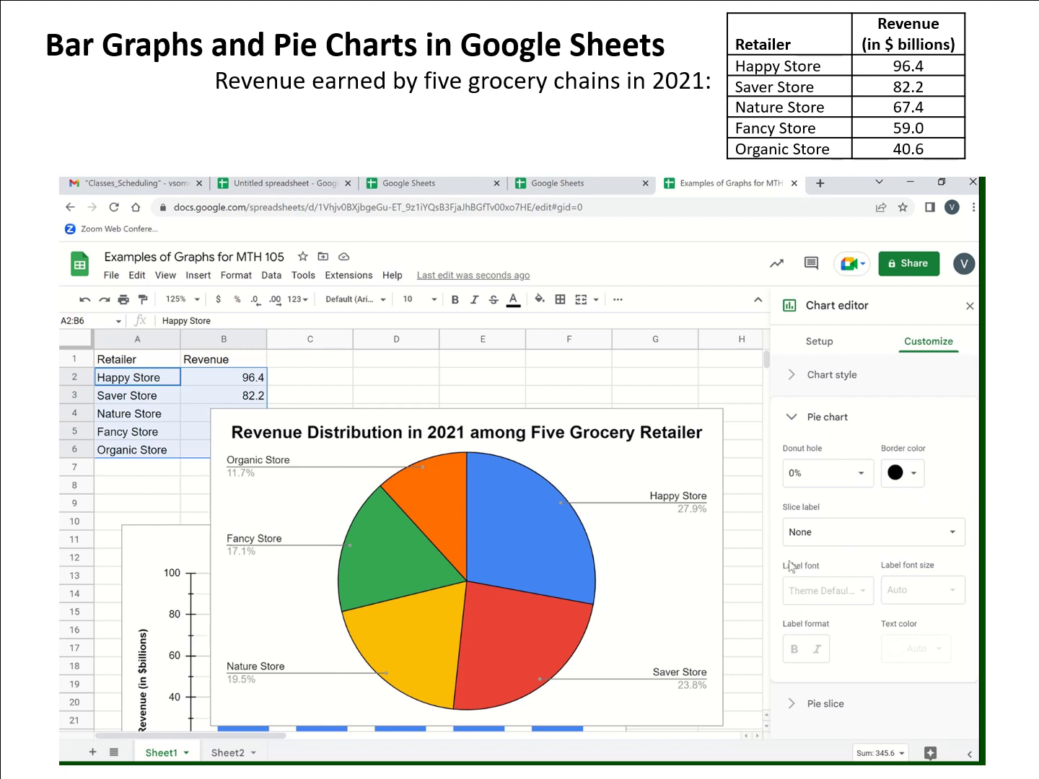
click(792, 419)
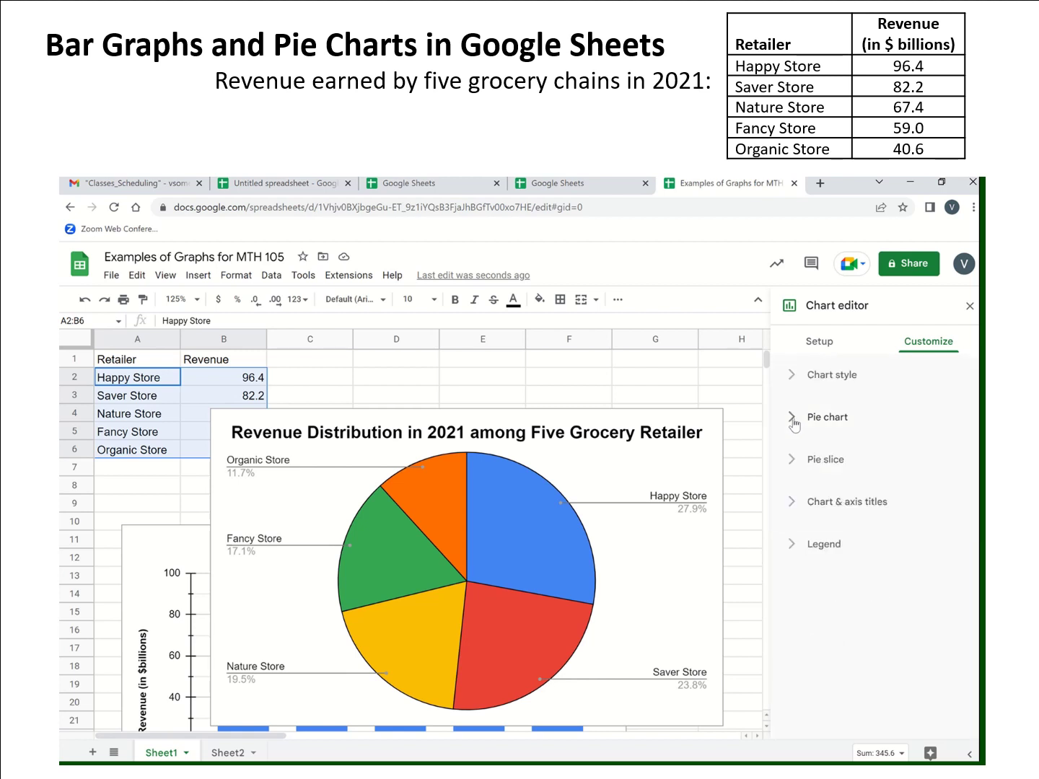
Try the Right position for the pie chart's legend, and set the legend position to Labeled
click(800, 547)
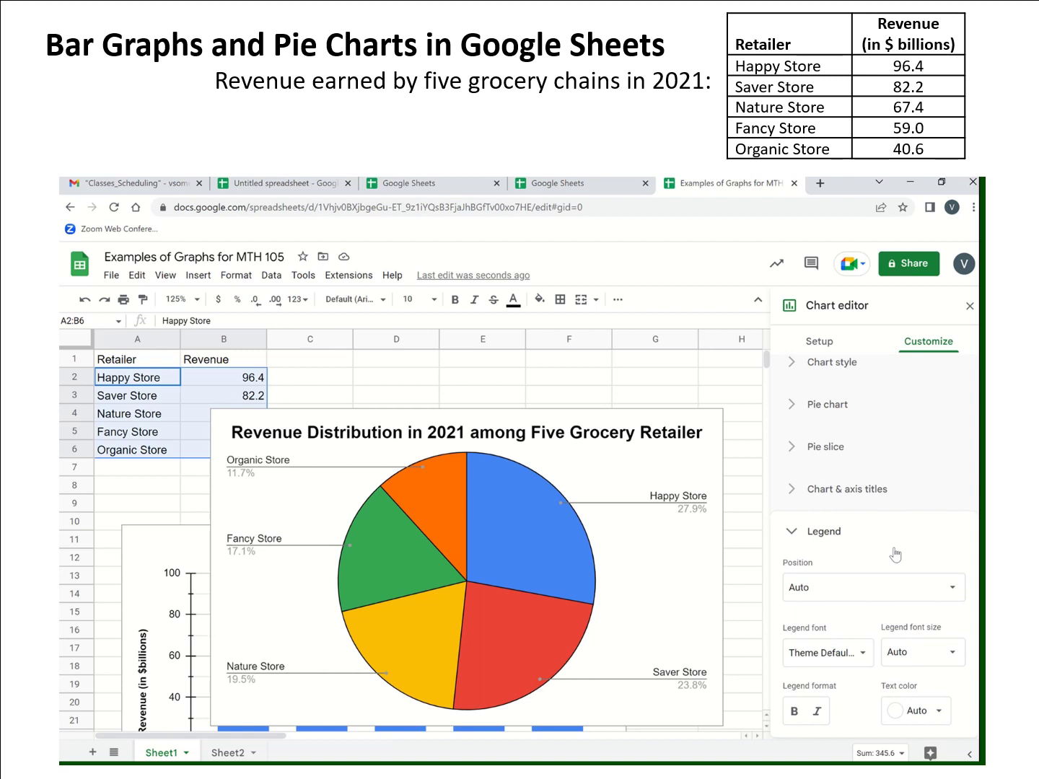
click(861, 588)
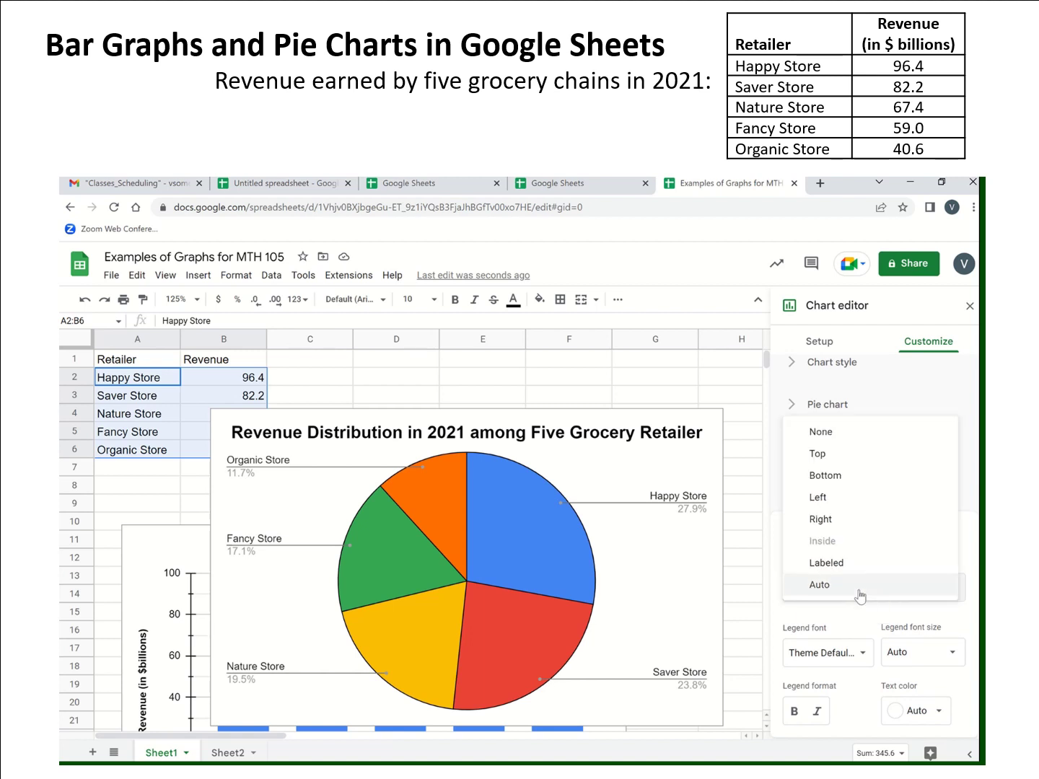
click(834, 519)
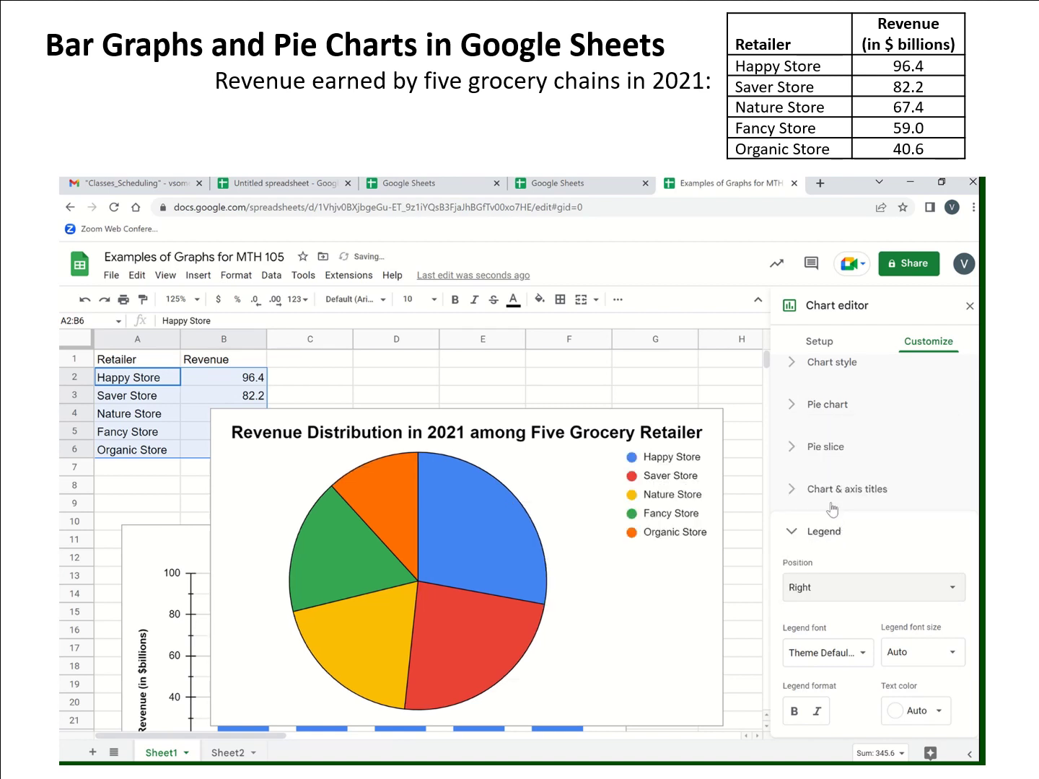
click(831, 598)
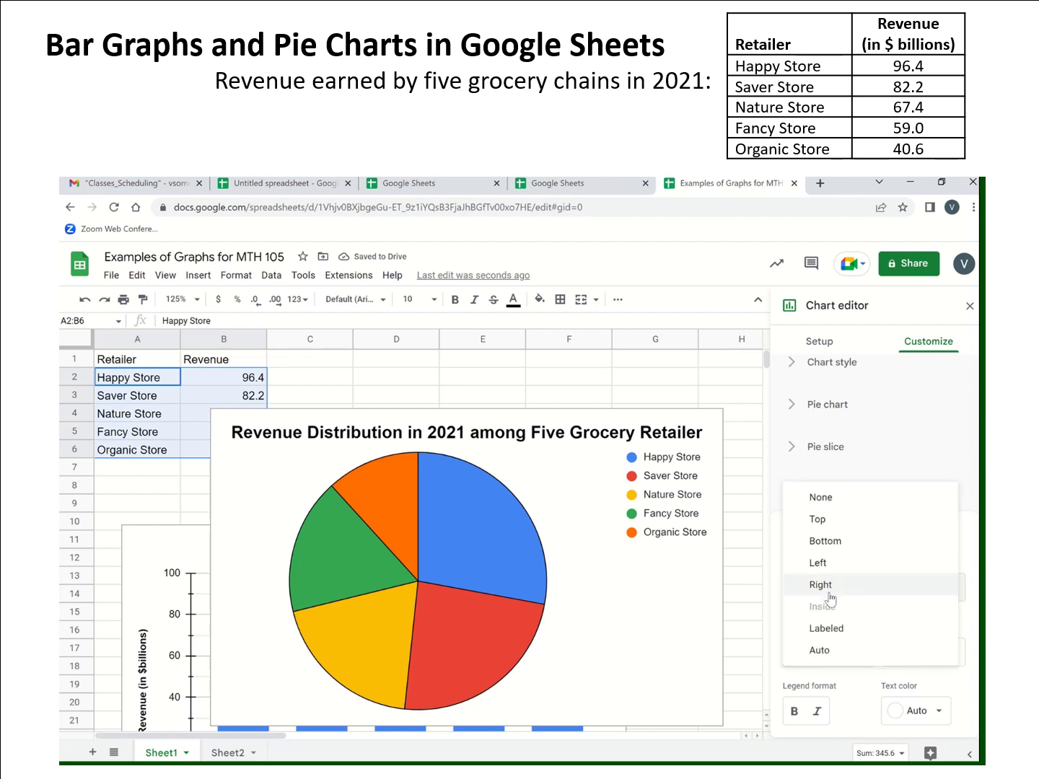
click(827, 629)
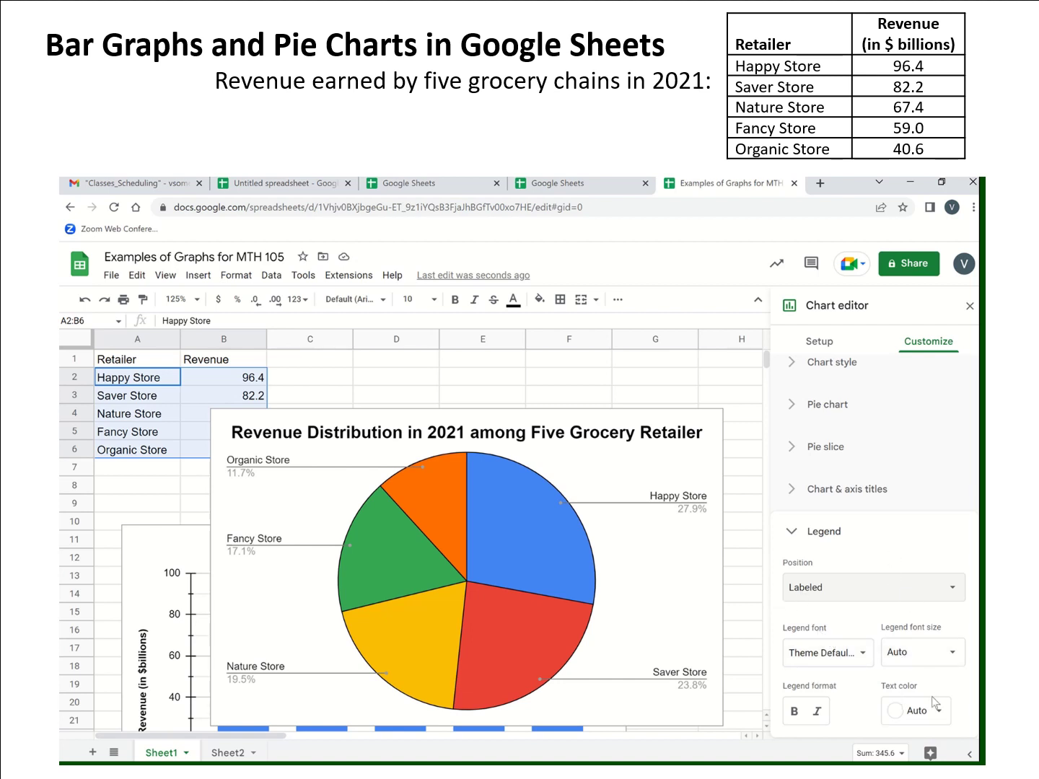
Set the pie chart's legend font size to 18 and close the chart editor
click(938, 653)
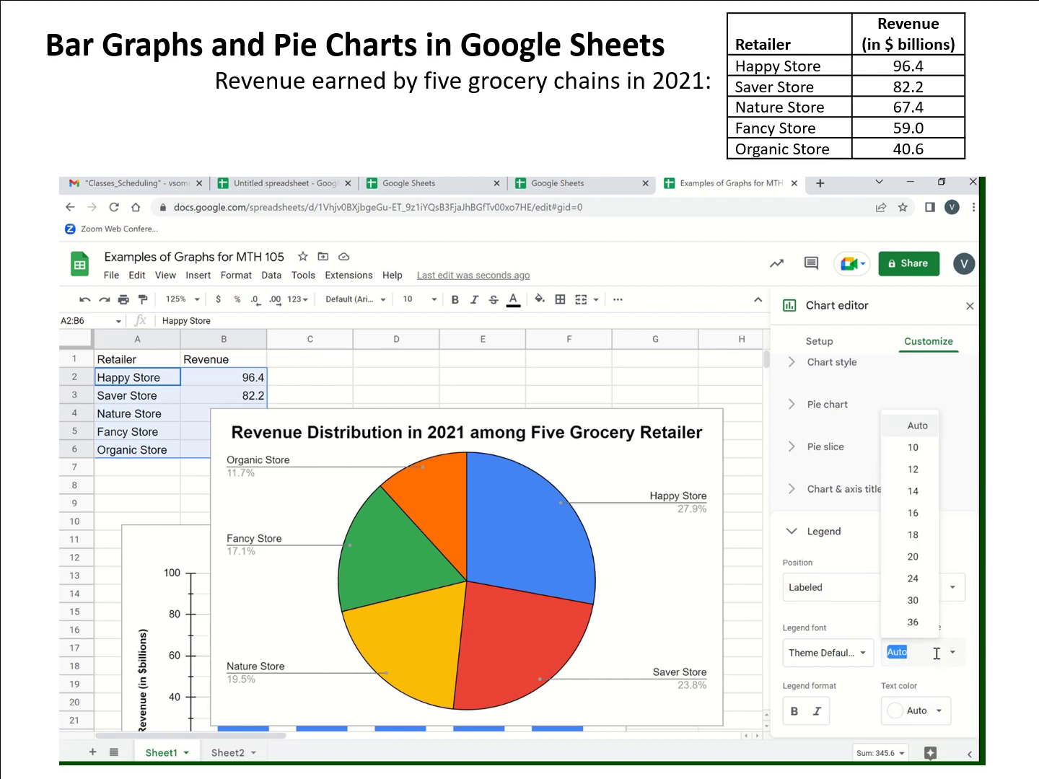
click(914, 537)
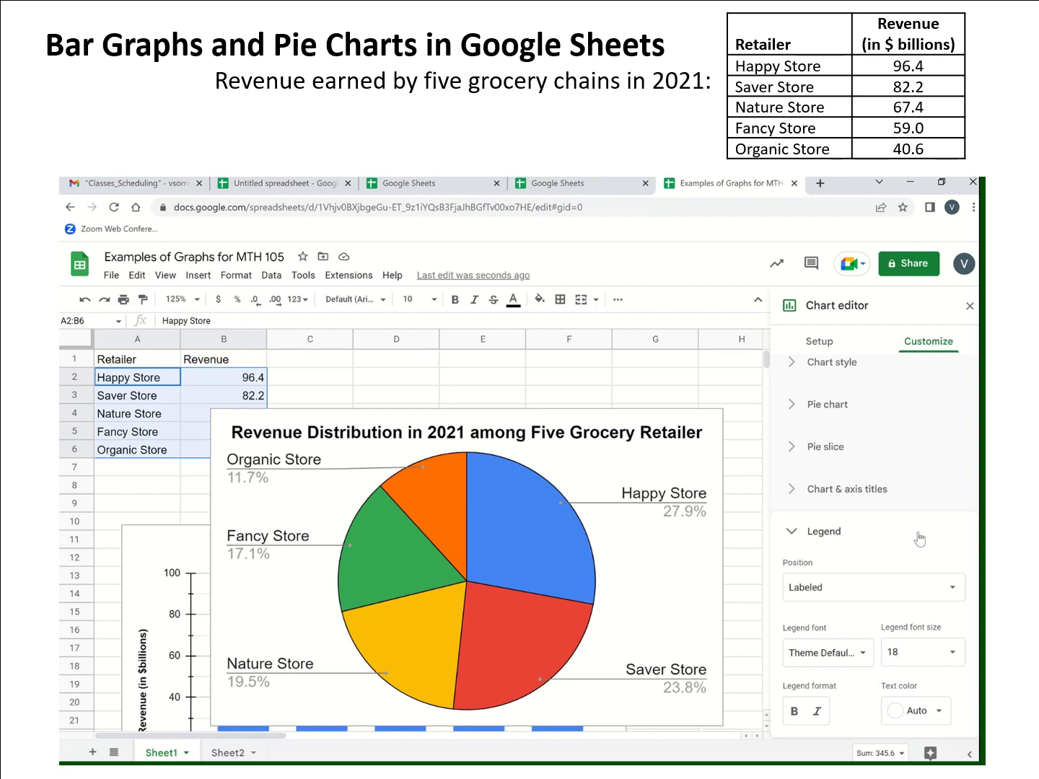
click(662, 380)
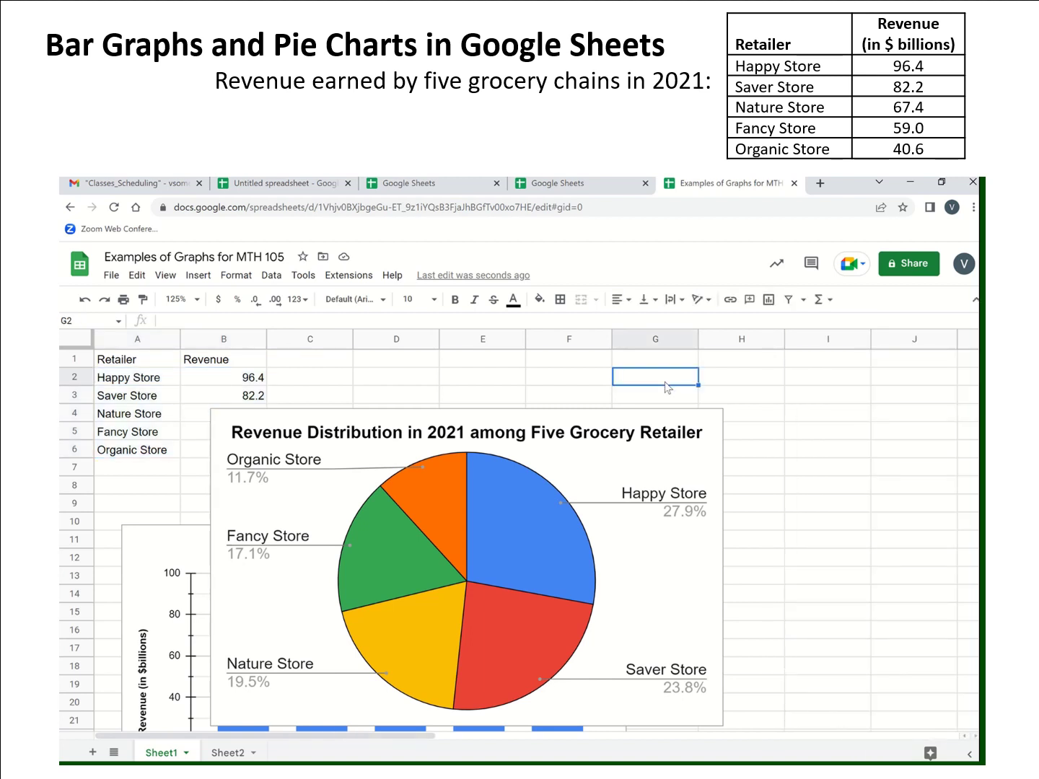
Reopen the chart editor for the pie chart to view its setup, and close it again
click(659, 465)
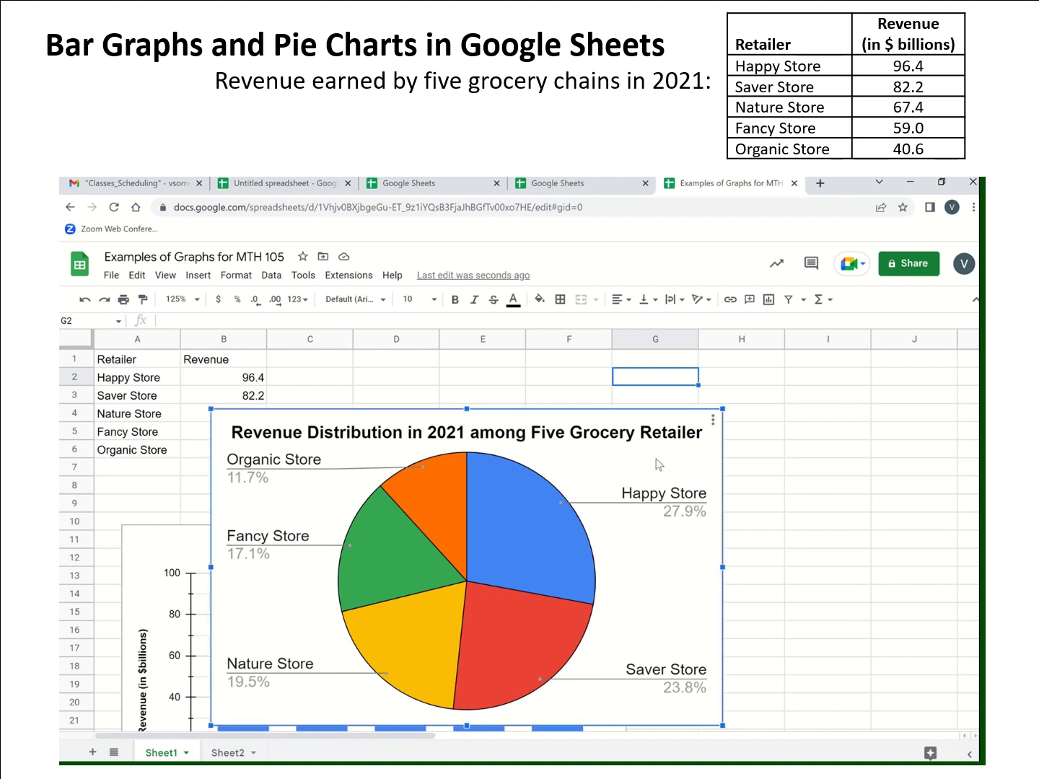
click(713, 424)
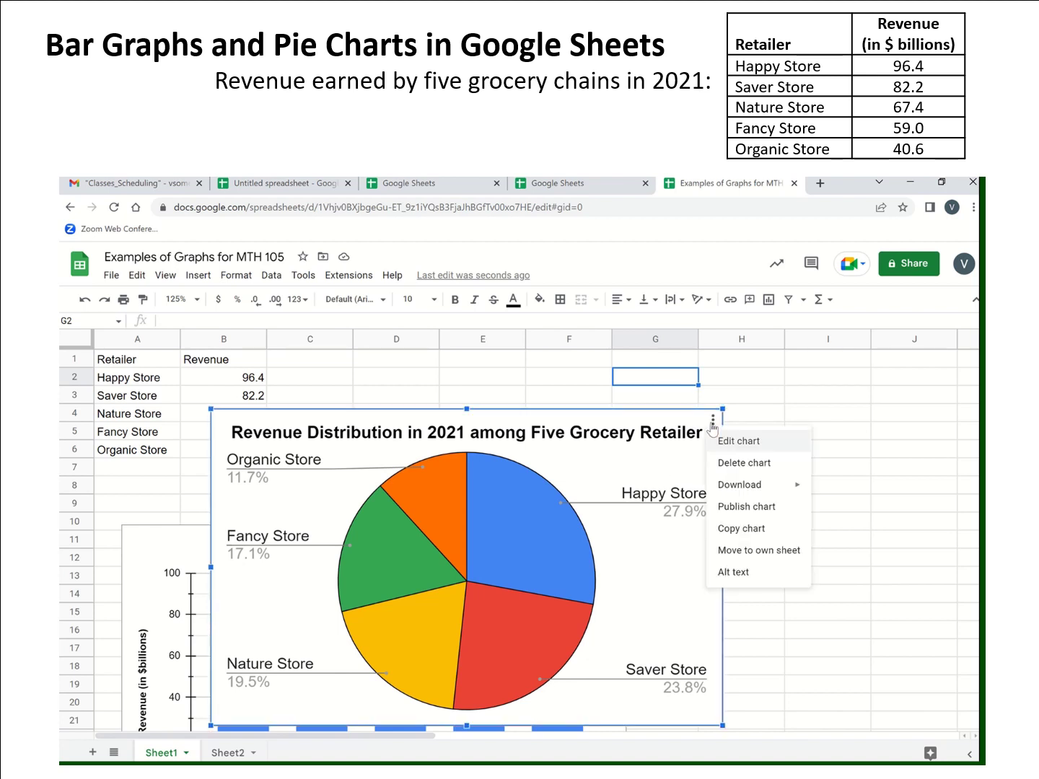
click(719, 442)
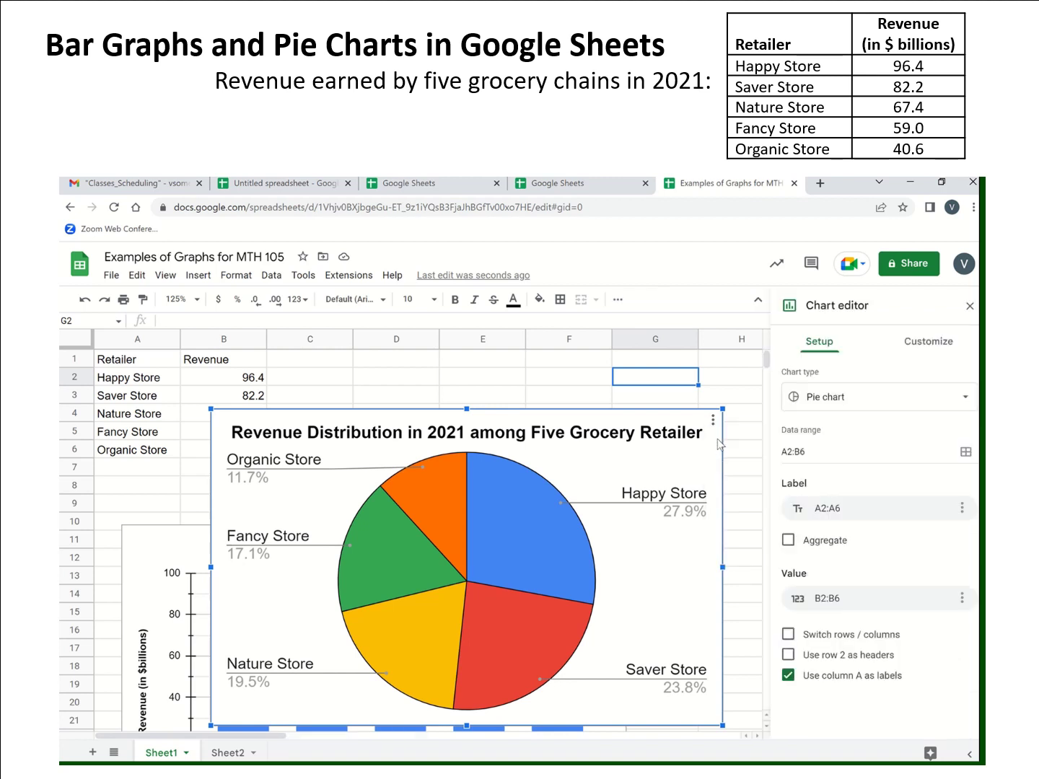
click(587, 399)
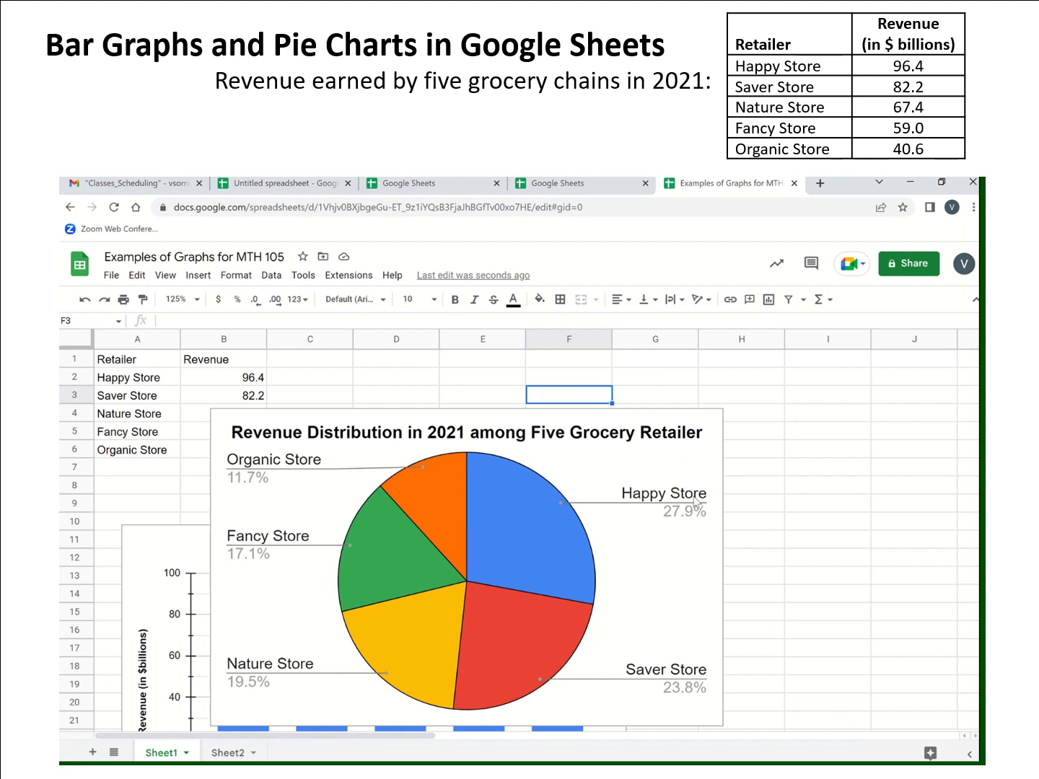